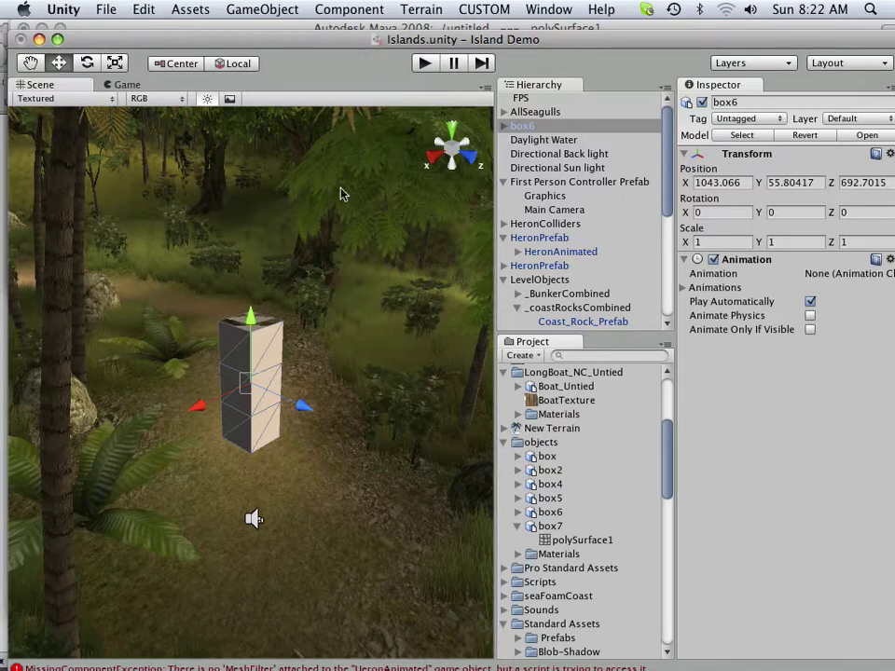
Move box6 along Z to about 691.75 and assign the Bush4 texture to the base map of its polySurface1 material.
left_click_drag(304, 403, 341, 472)
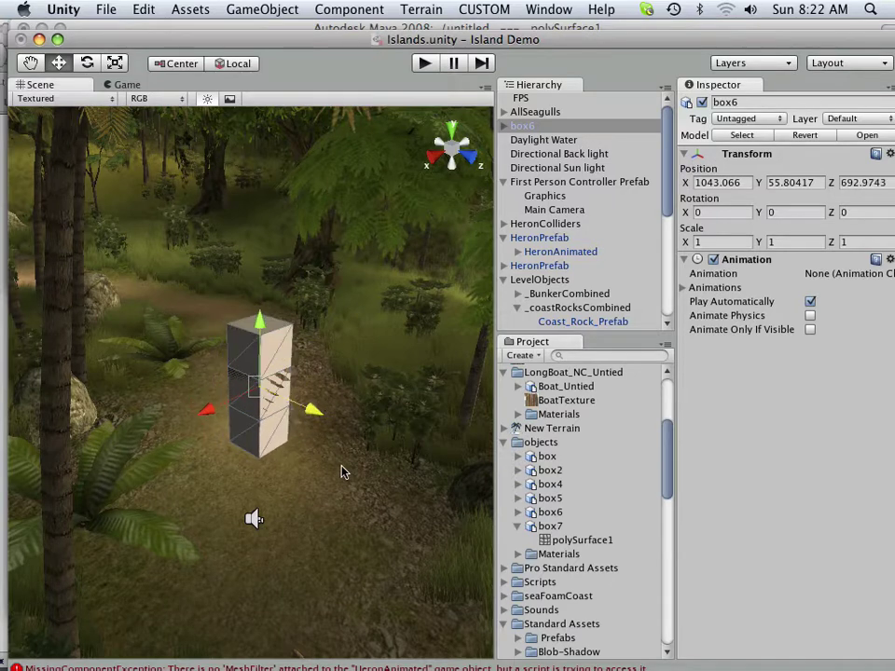
left_click_drag(317, 422, 306, 399)
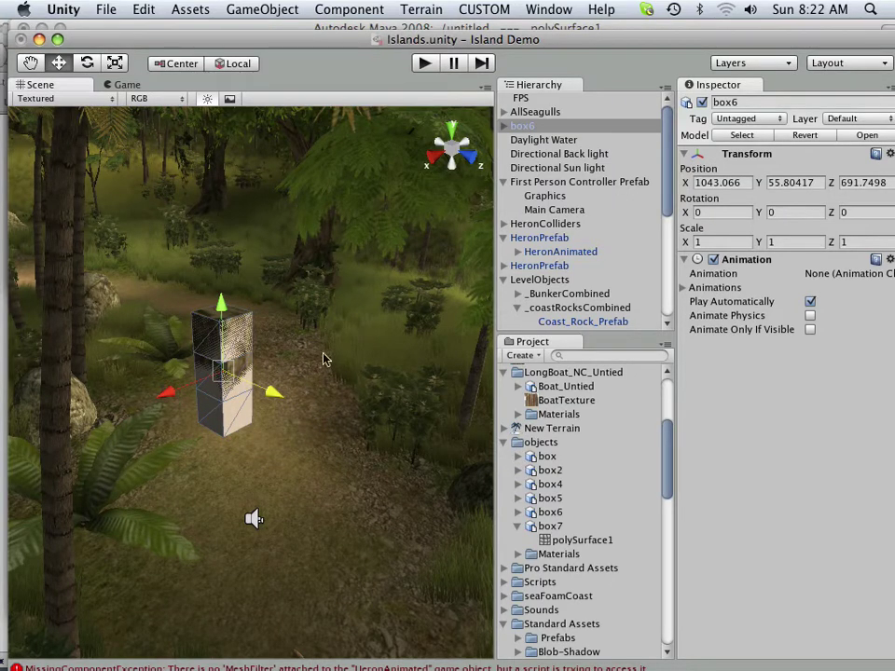
left_click(504, 126)
left_click(571, 182)
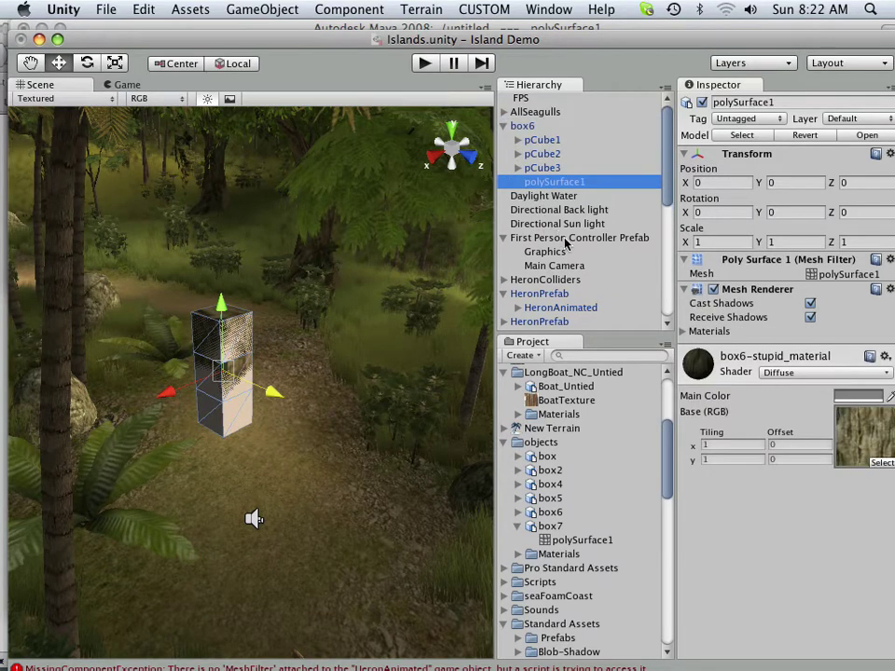
left_click_drag(628, 45, 557, 41)
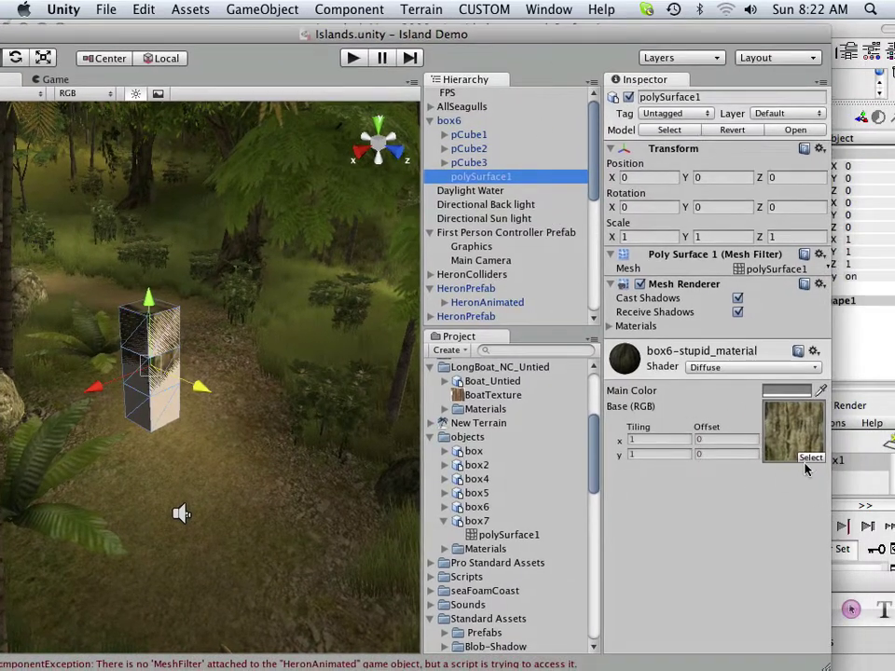
left_click(808, 460)
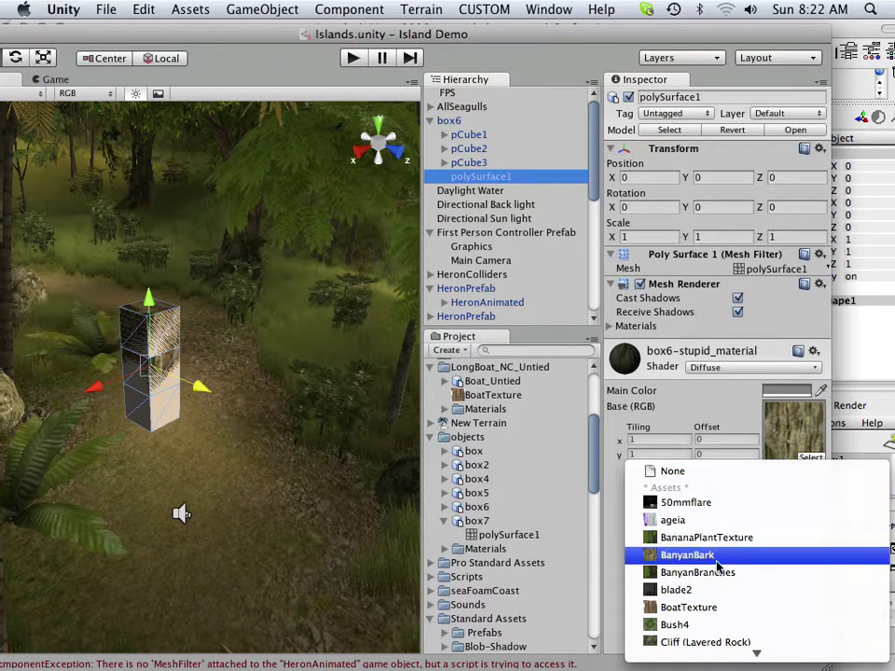
mouse_move(710, 645)
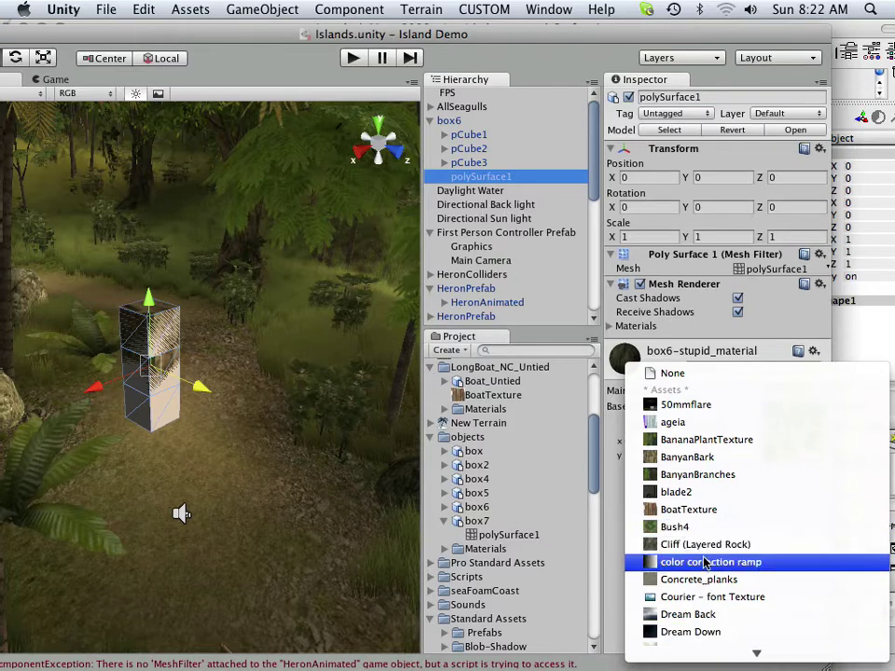
left_click(697, 528)
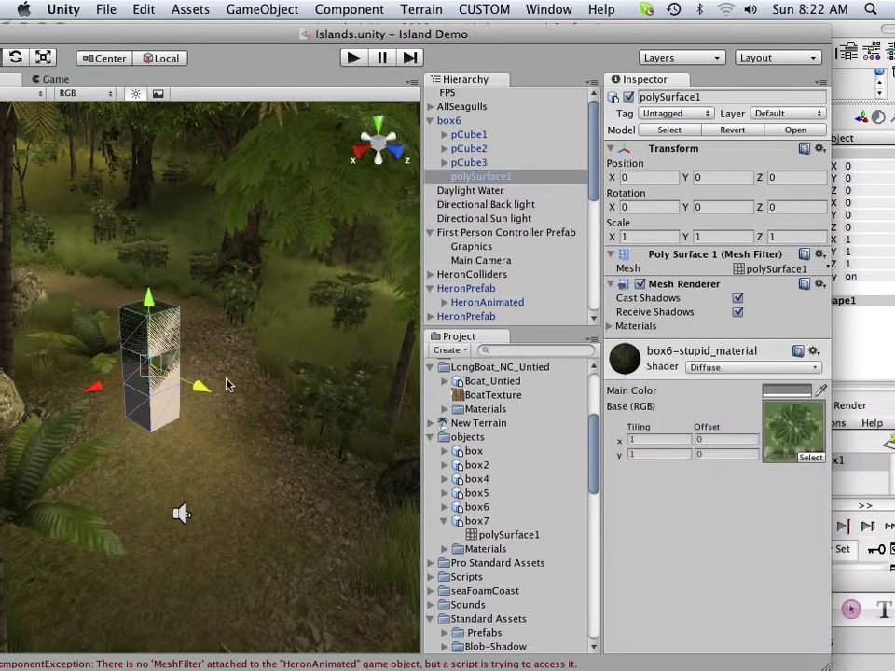
Move box6's polySurface1 to about Z 1.92, away from the overlapping cubes, and shift pCube3's transform1 mesh slightly sideways.
left_click_drag(226, 385, 285, 408)
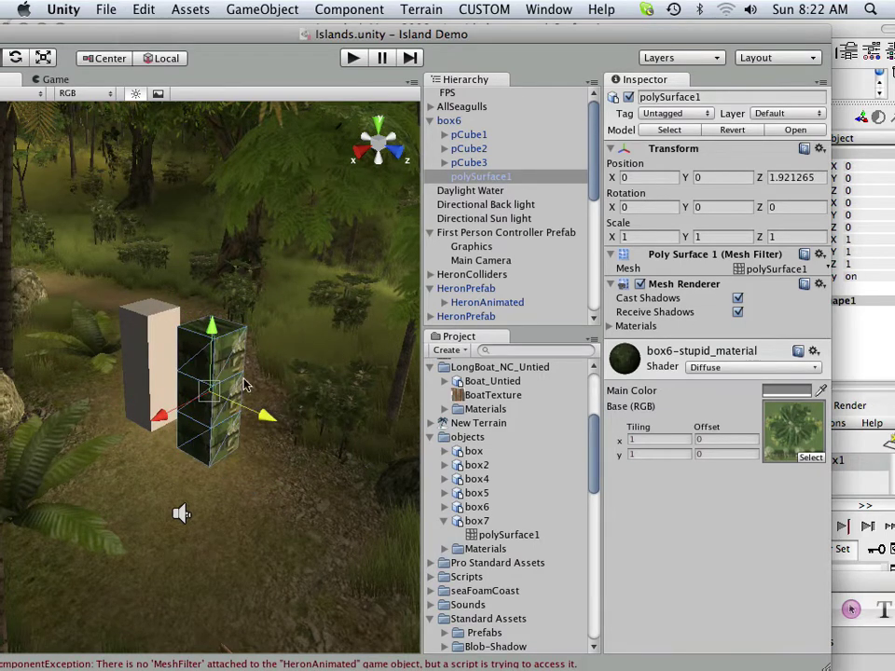
left_click(153, 343)
mouse_move(195, 345)
left_mouse_down()
mouse_move(210, 358)
mouse_move(186, 336)
mouse_move(172, 337)
mouse_move(200, 345)
left_mouse_up()
left_click(221, 401)
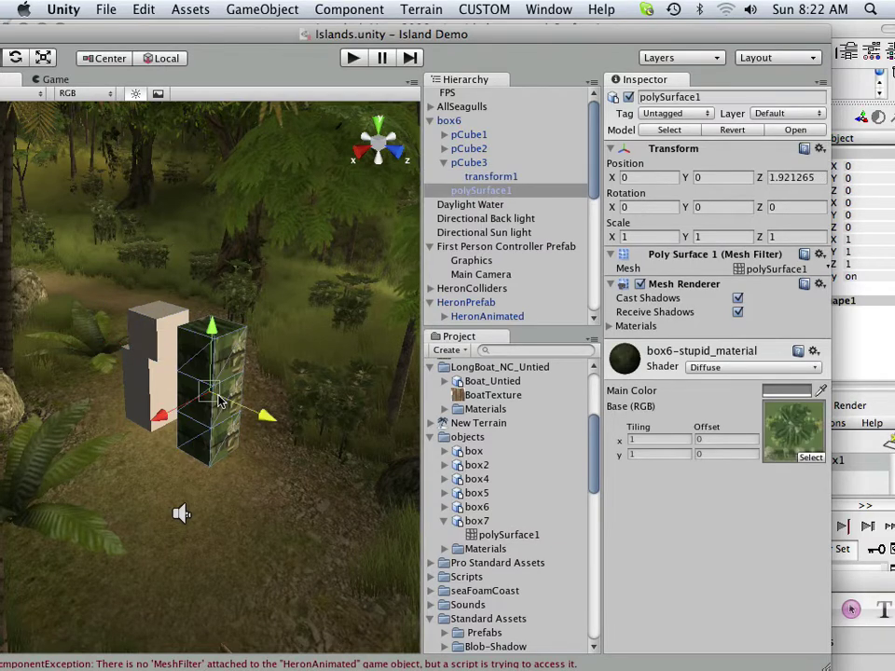
Expand pCube1 under box6 and move its transform3 mesh along Z to about 3.65.
left_click(430, 122)
left_click(435, 123)
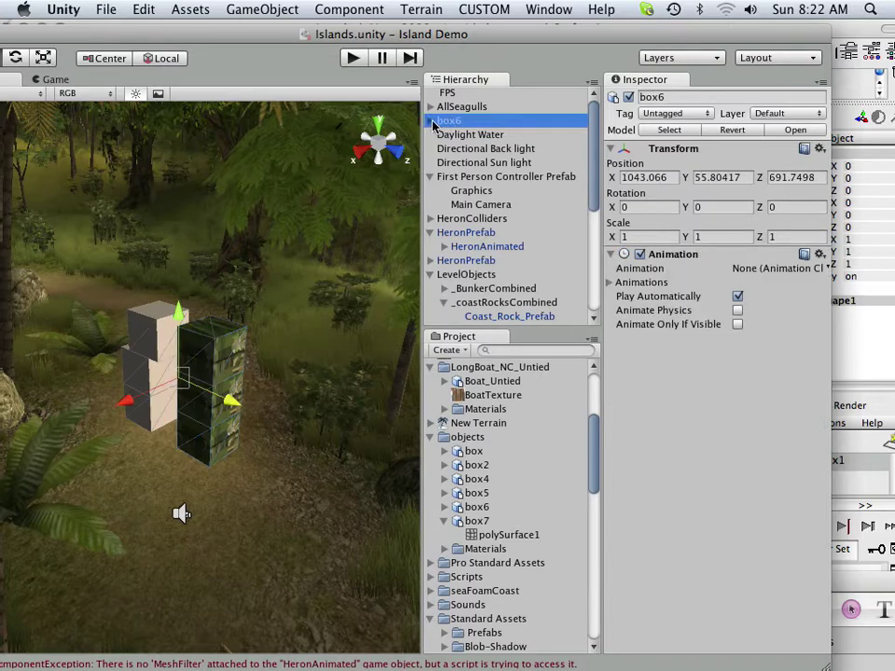
left_click(432, 121)
left_click(444, 135)
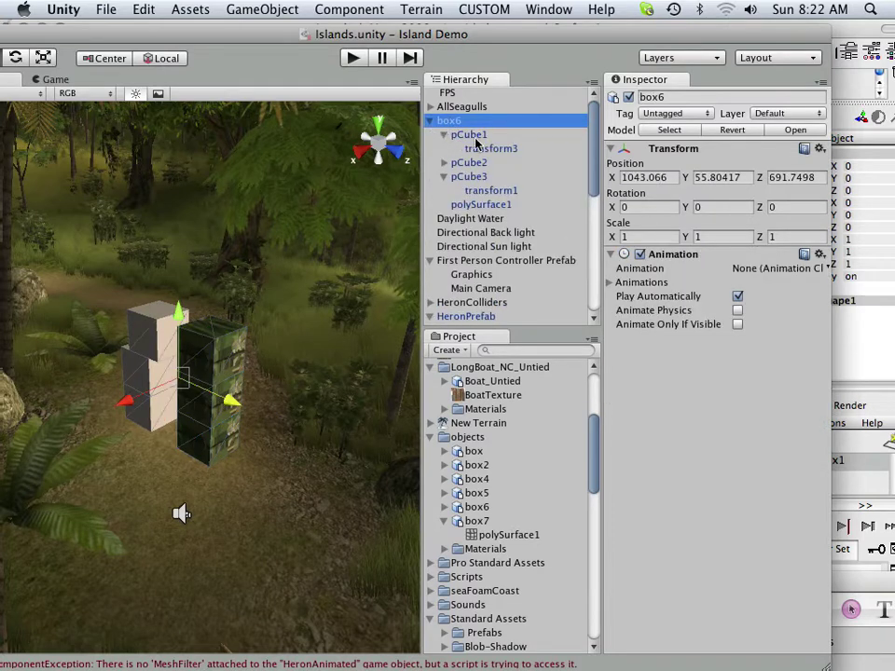
left_click(485, 151)
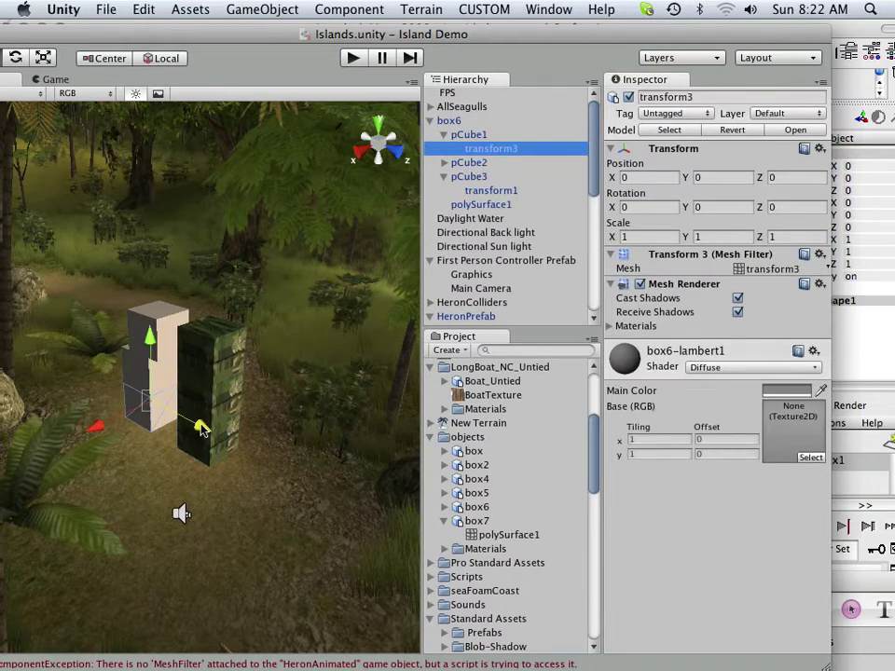
left_click_drag(201, 429, 317, 483)
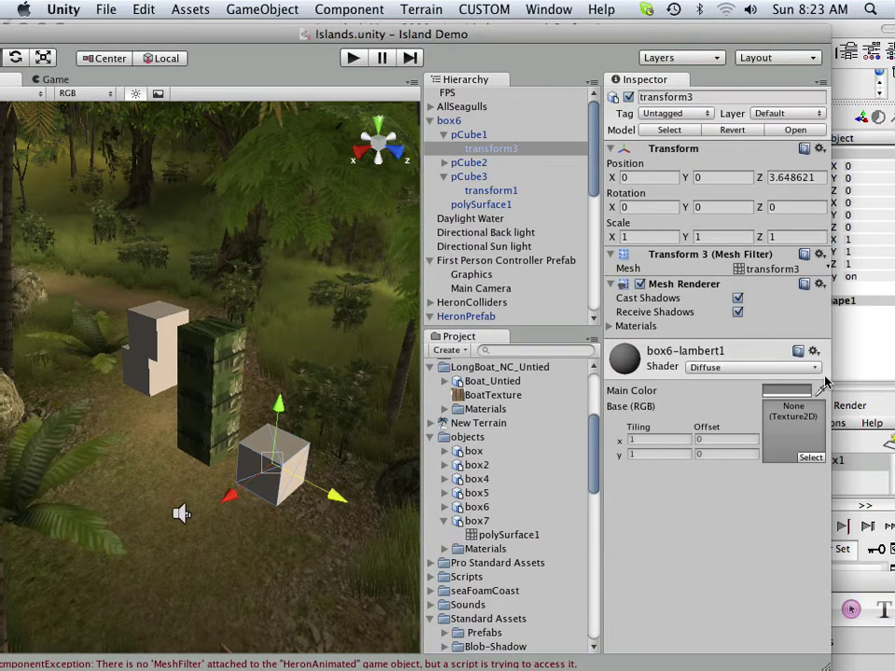
Switch to Maya, reselect the combined box column and delete its construction history.
left_click(858, 372)
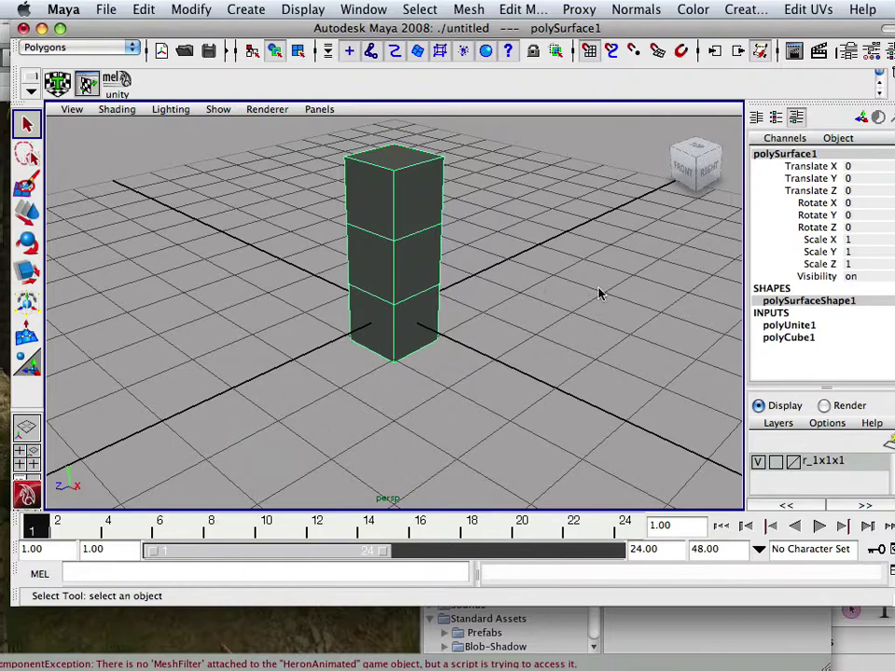
left_click(492, 203)
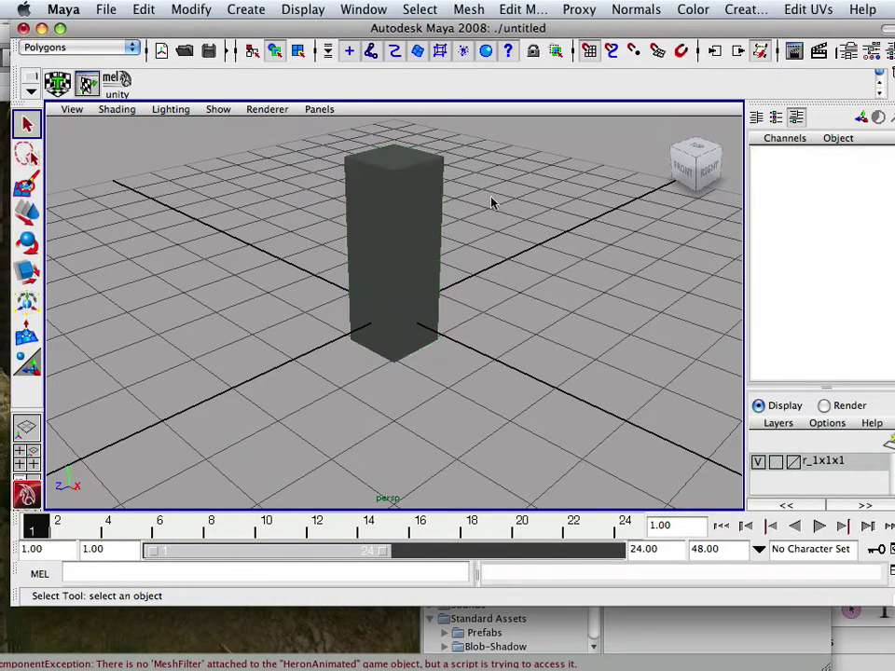
left_click(439, 220)
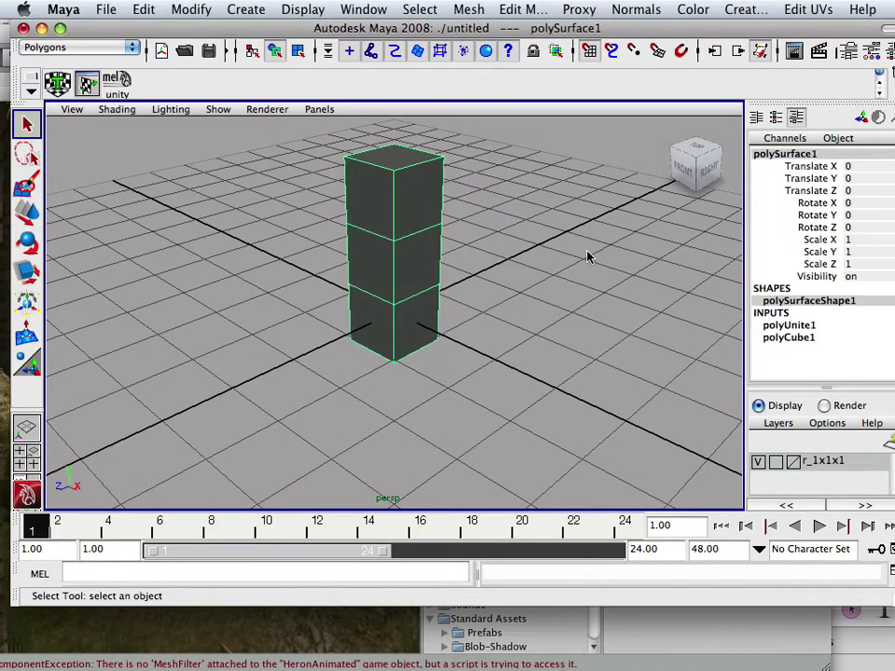
left_click_drag(739, 31, 698, 39)
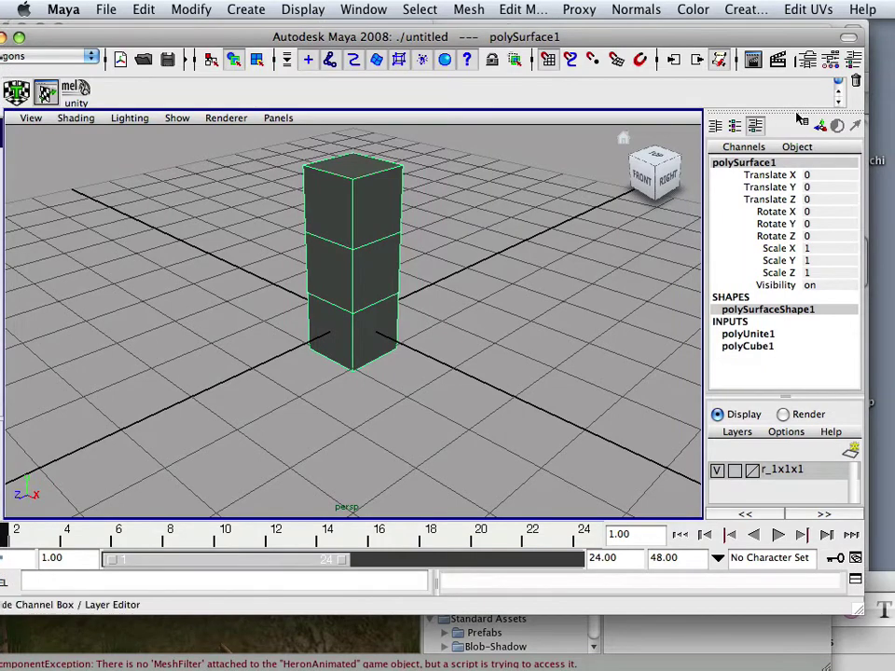
left_click(852, 62)
left_click(850, 63)
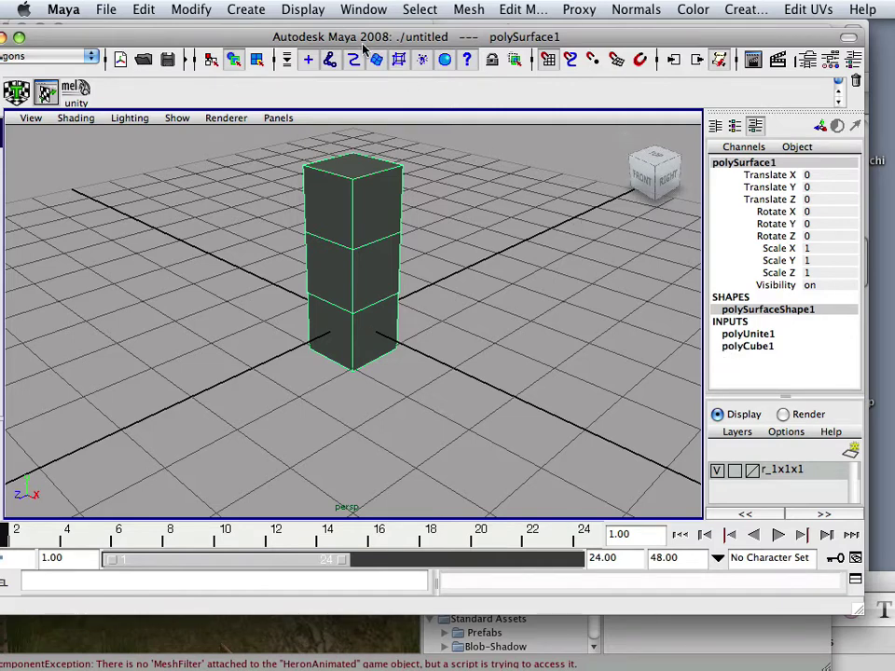
mouse_move(331, 33)
left_mouse_down()
mouse_move(371, 37)
mouse_move(334, 39)
left_mouse_up()
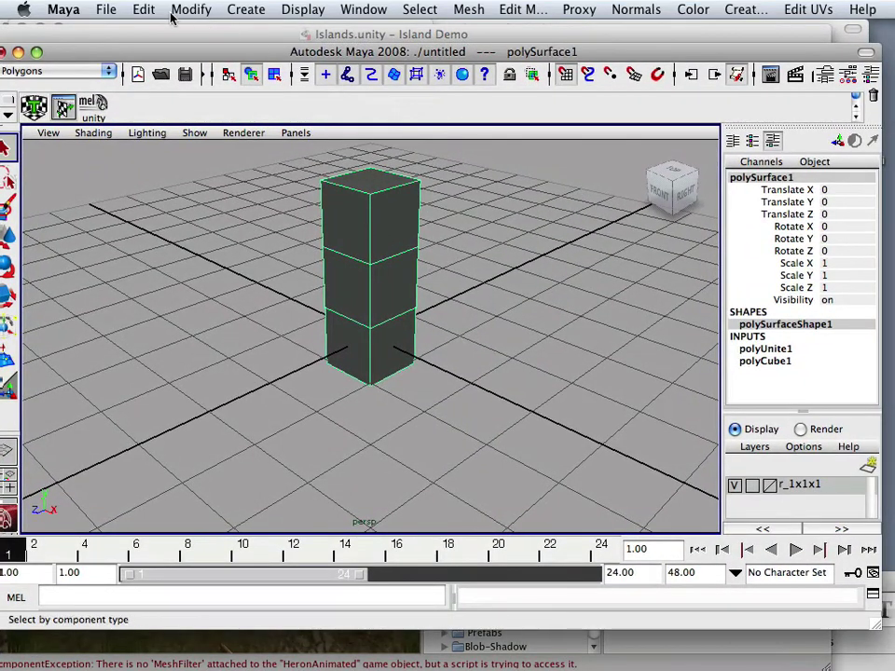
left_click(107, 11)
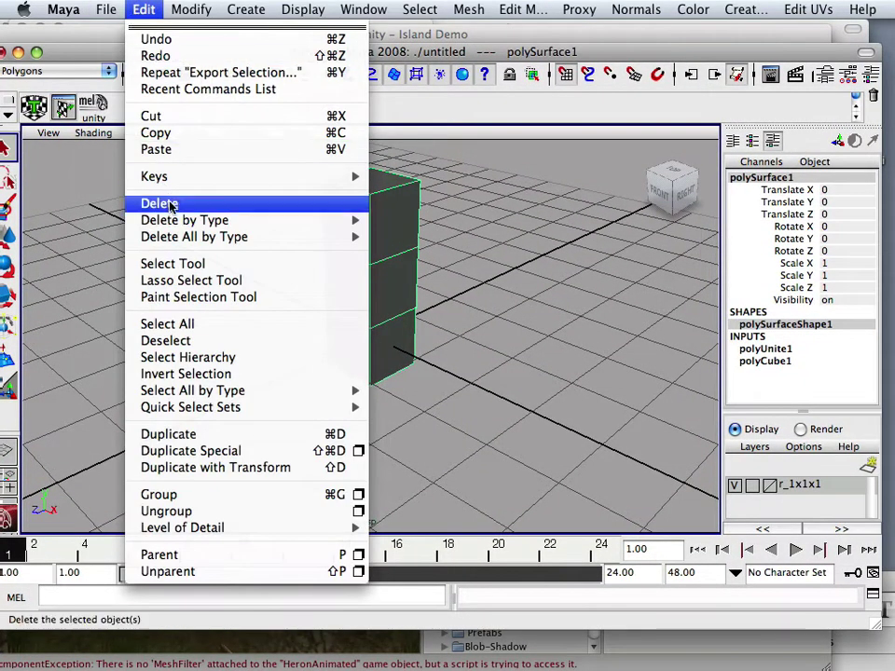
mouse_move(179, 222)
left_click(415, 229)
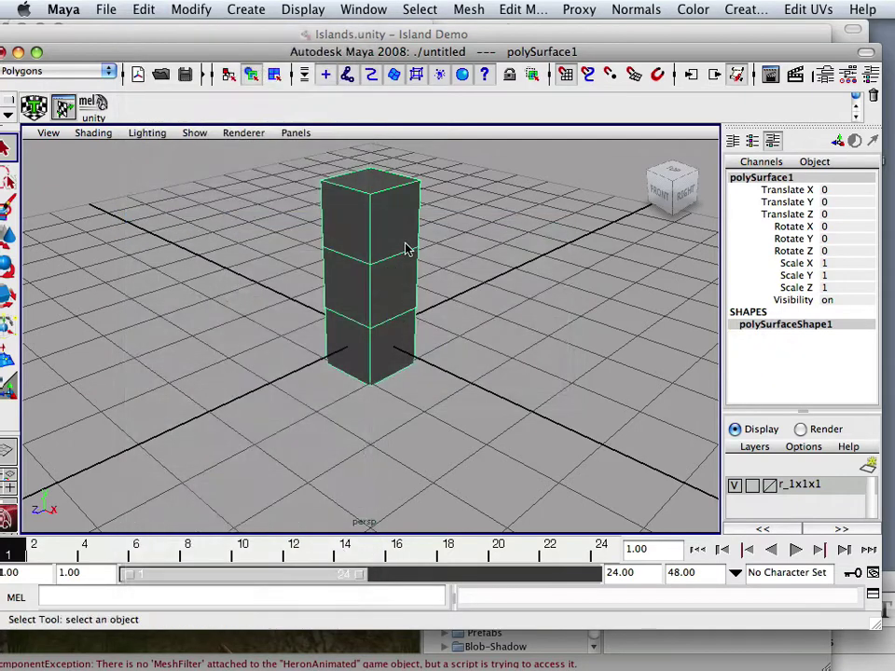
Export the selected column as box7.fbx to the objects folder, overwriting the existing file, with file units converted to Centimeters.
left_click(105, 10)
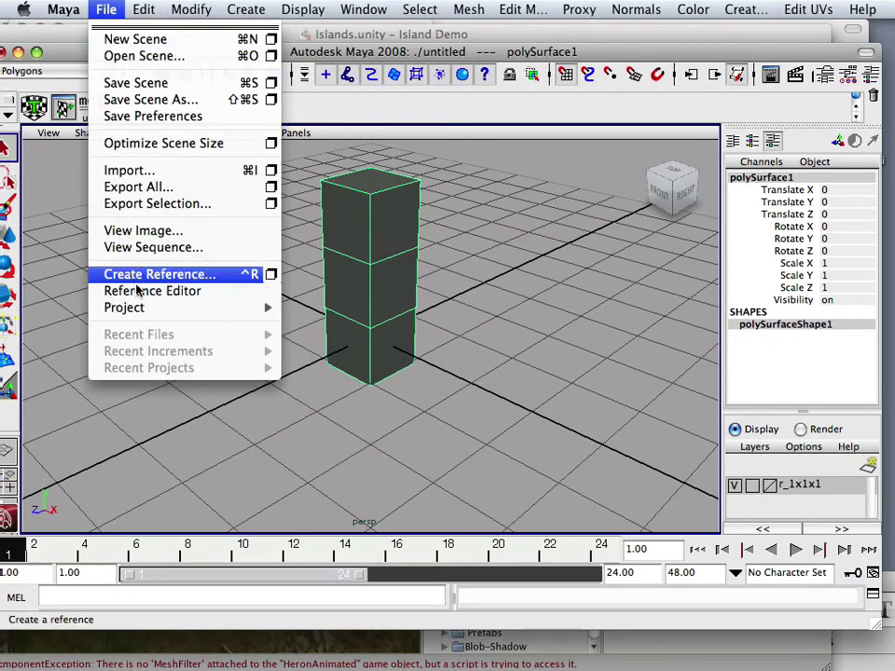
mouse_move(140, 306)
left_click(157, 204)
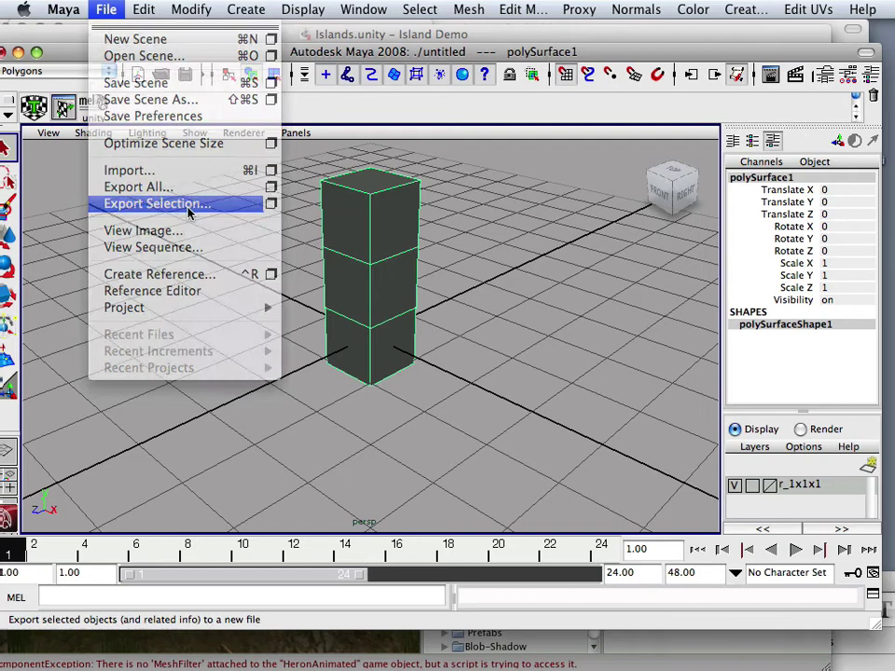
type("box7")
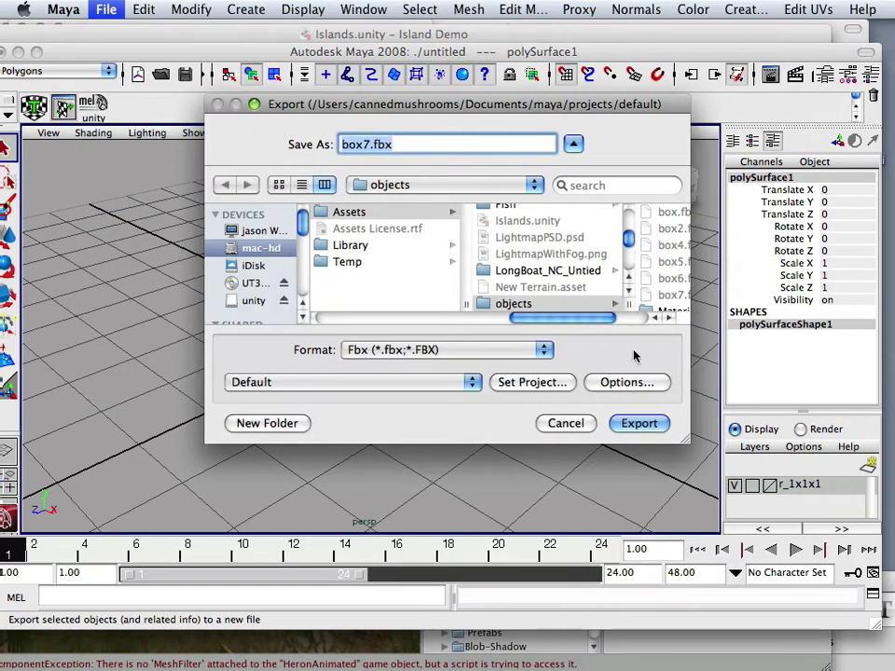
left_click(634, 423)
left_click(539, 221)
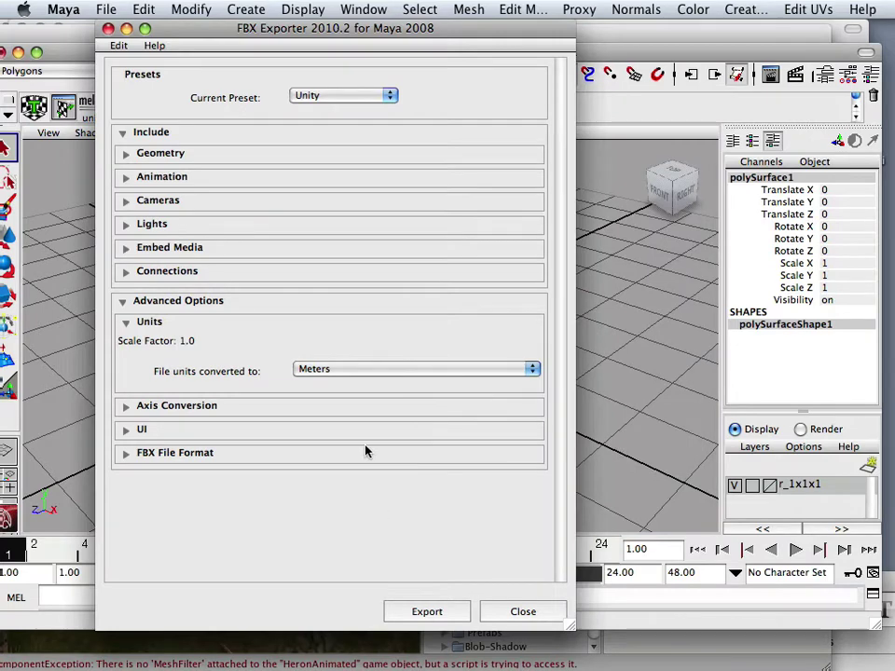
left_click(360, 371)
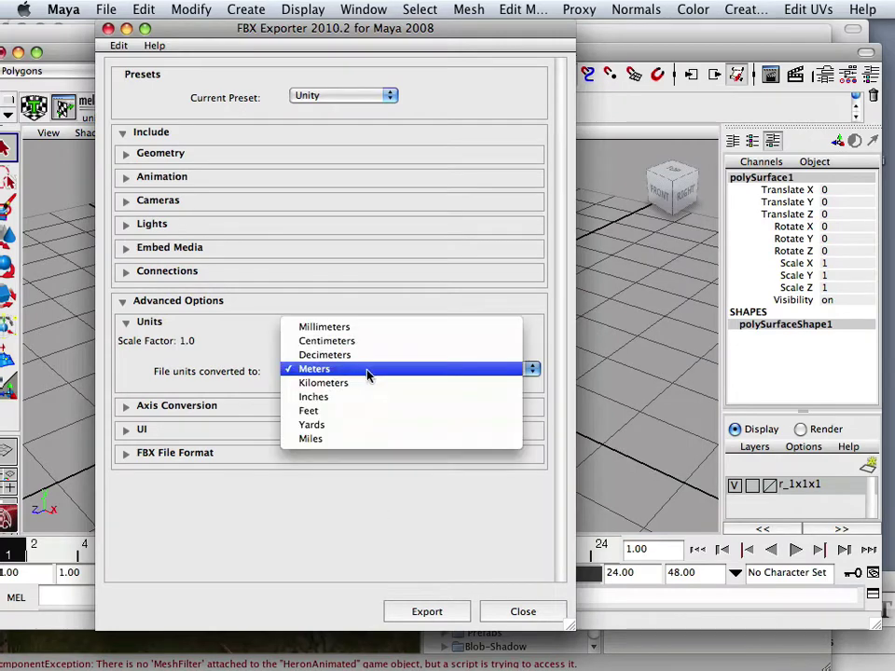
left_click(363, 342)
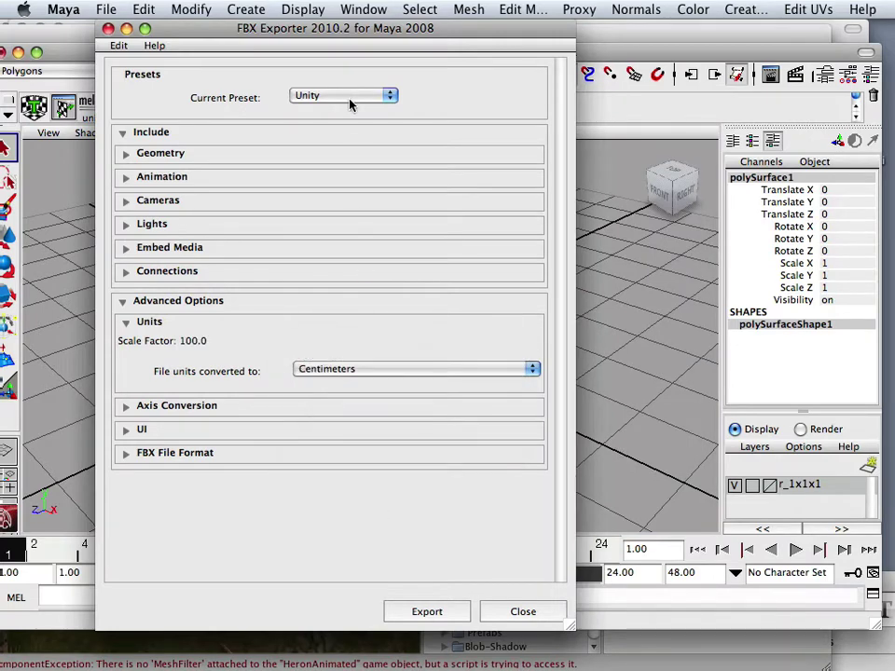
left_click(427, 612)
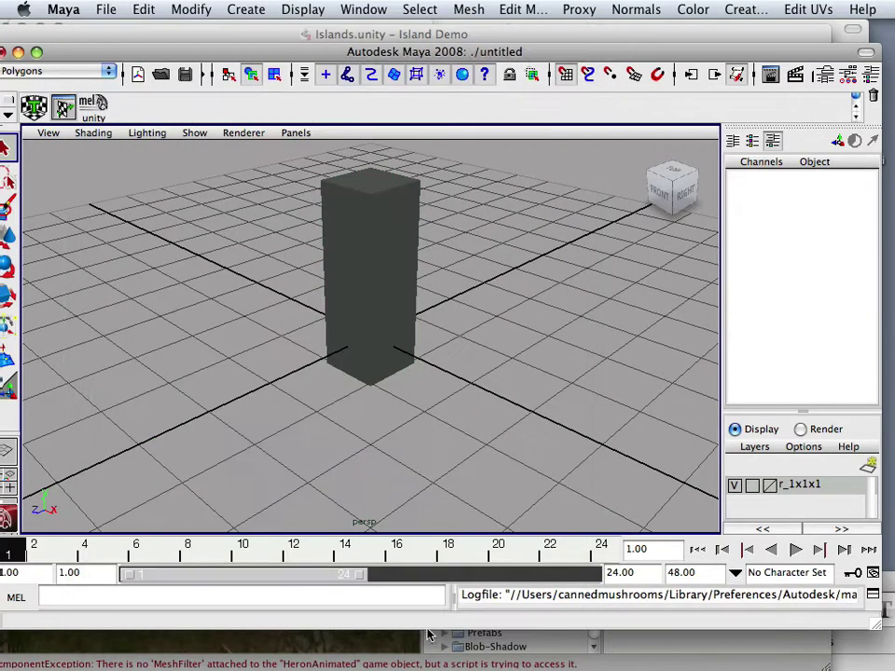
Switch to Unity, delete box6 from the scene and place the box7 model on the path instead.
left_click(393, 653)
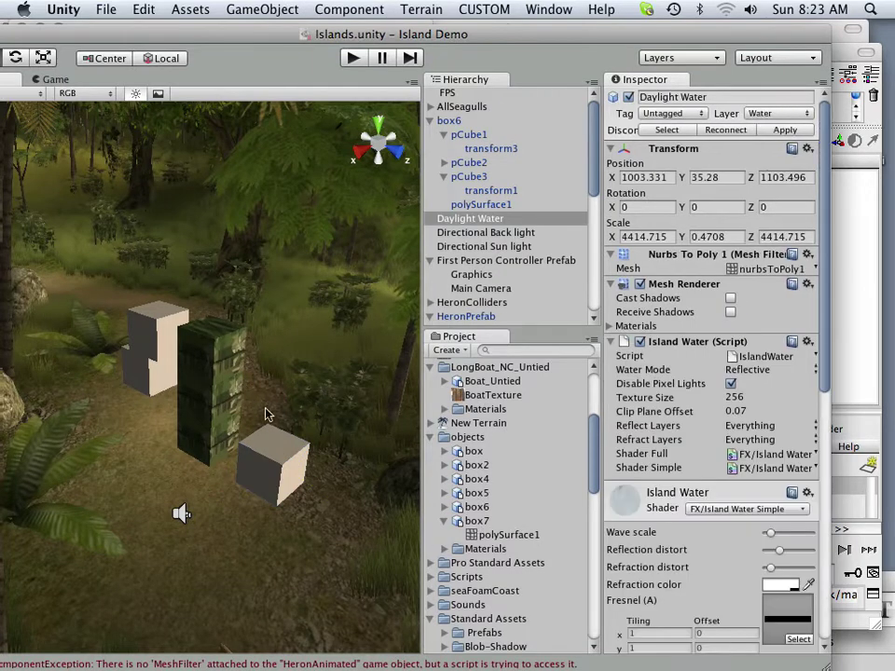
left_click(451, 121)
right_click(454, 123)
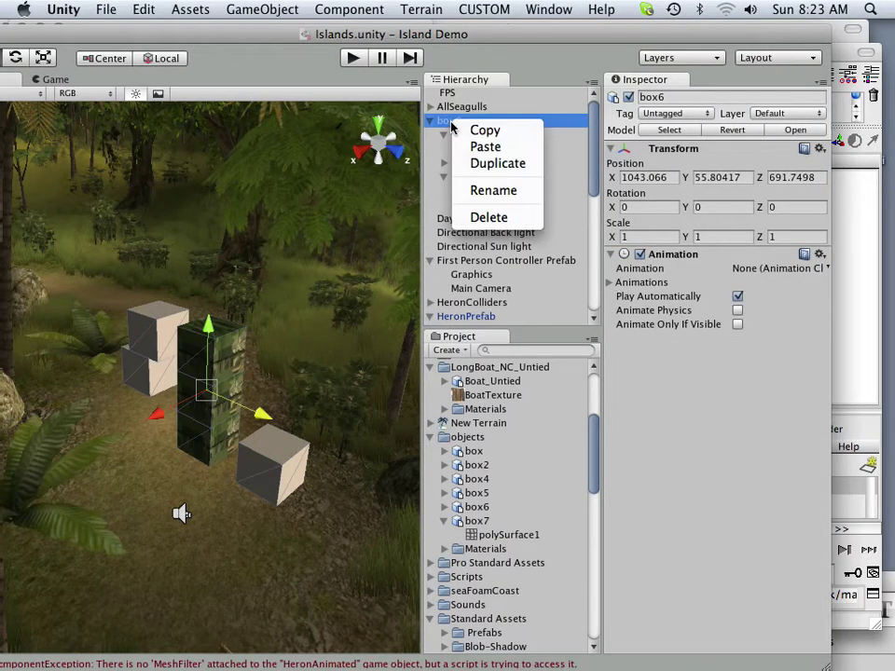
left_click(490, 220)
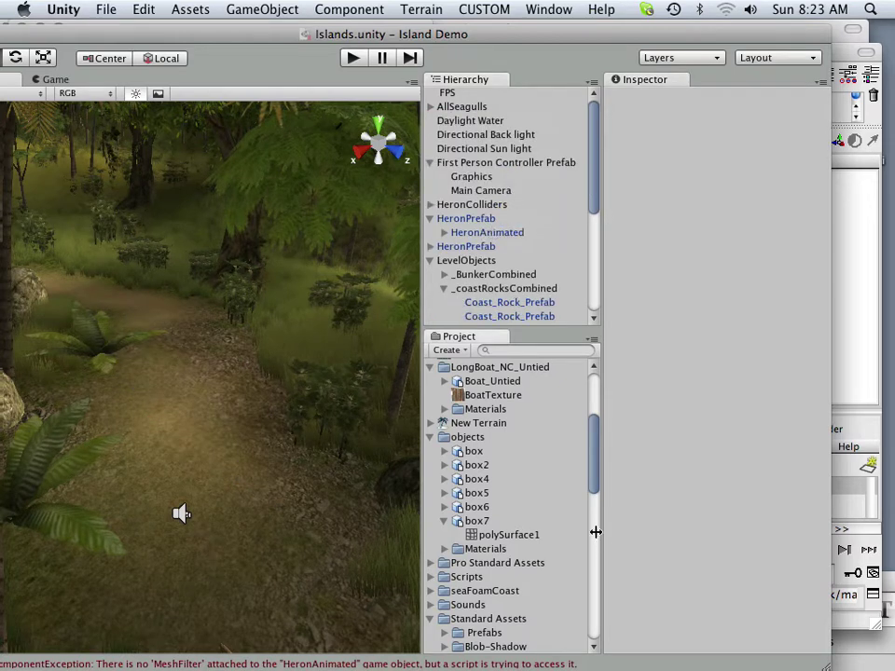
left_click_drag(474, 524, 222, 421)
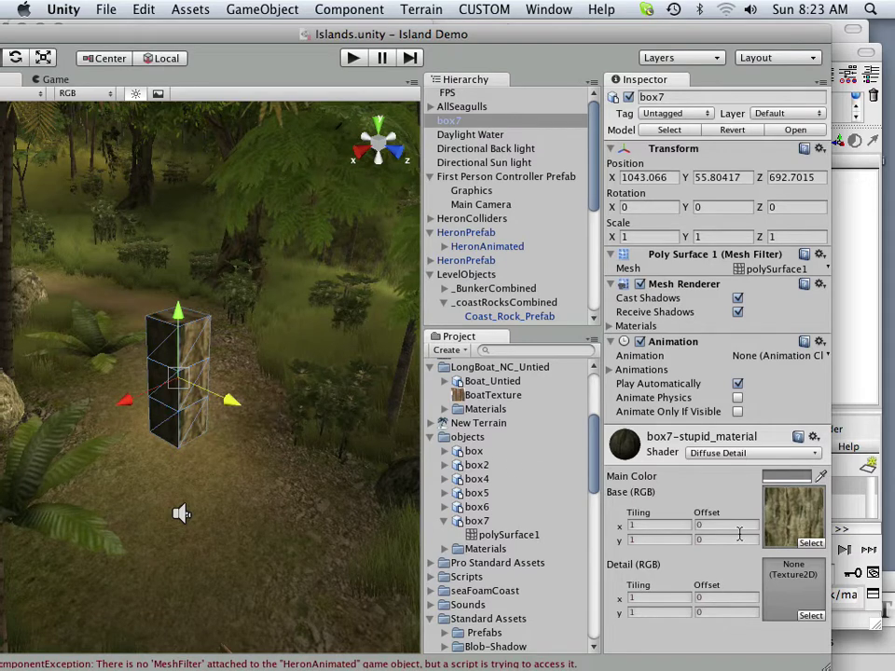
Set box7's base texture to None and move the box to about Y 50.75 and Z 693.12 on the path.
left_click(811, 545)
double_click(745, 561)
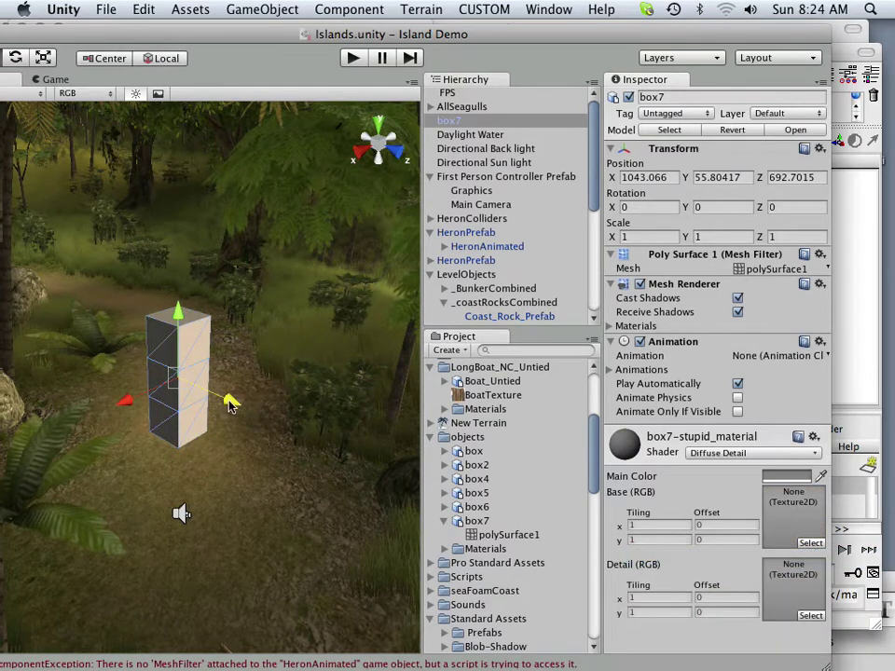
left_click_drag(230, 404, 212, 520)
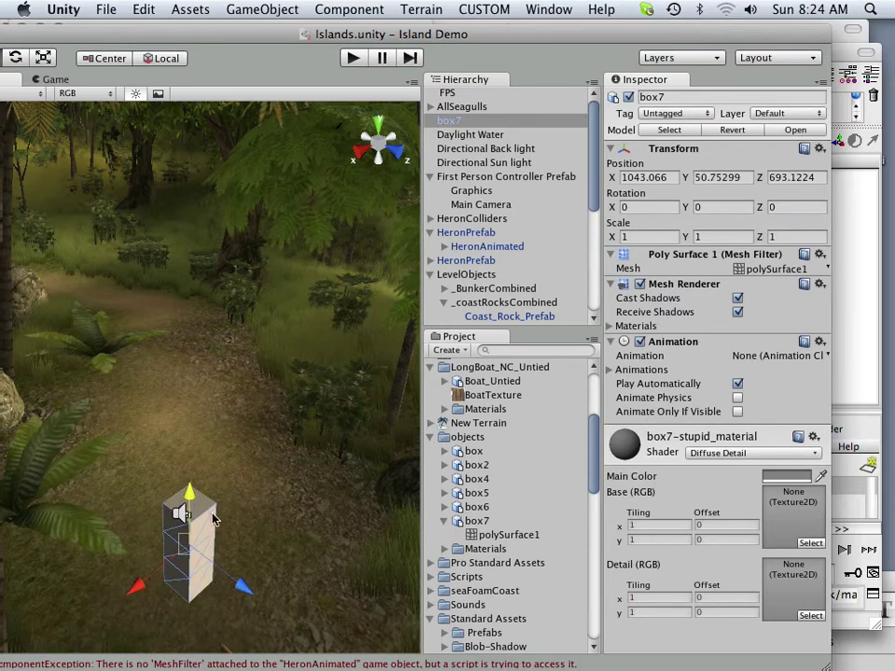
key("f")
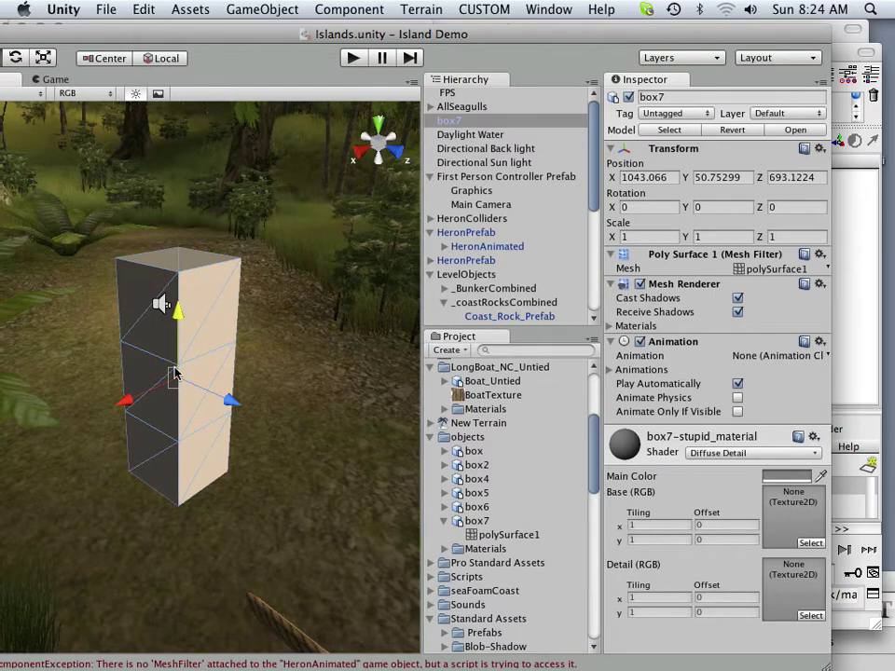
Move box7 to about X 1041.81 and Z 693.56, and assign BanyanBark as its base texture.
left_click_drag(233, 404, 264, 444)
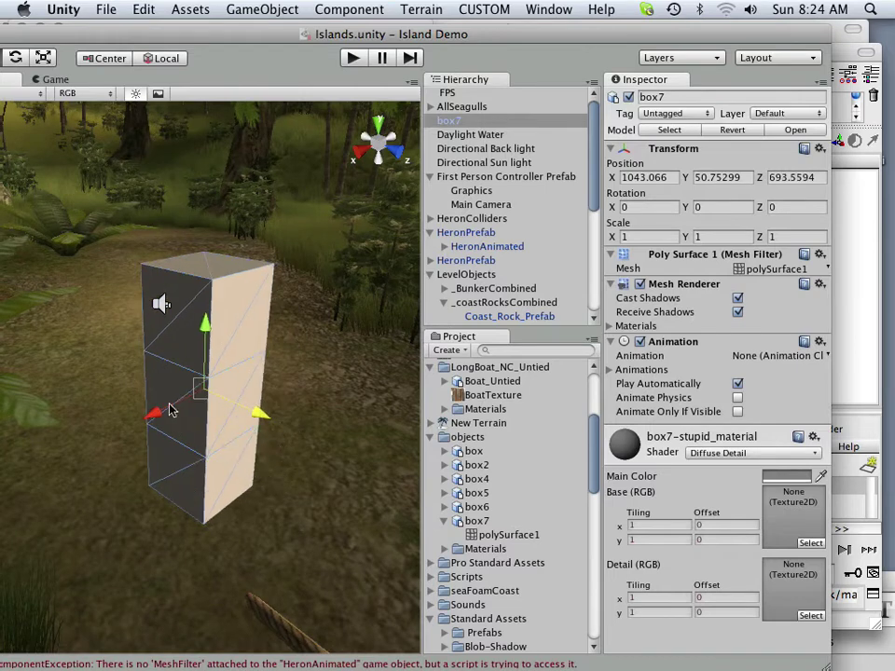
left_click_drag(156, 421, 482, 376)
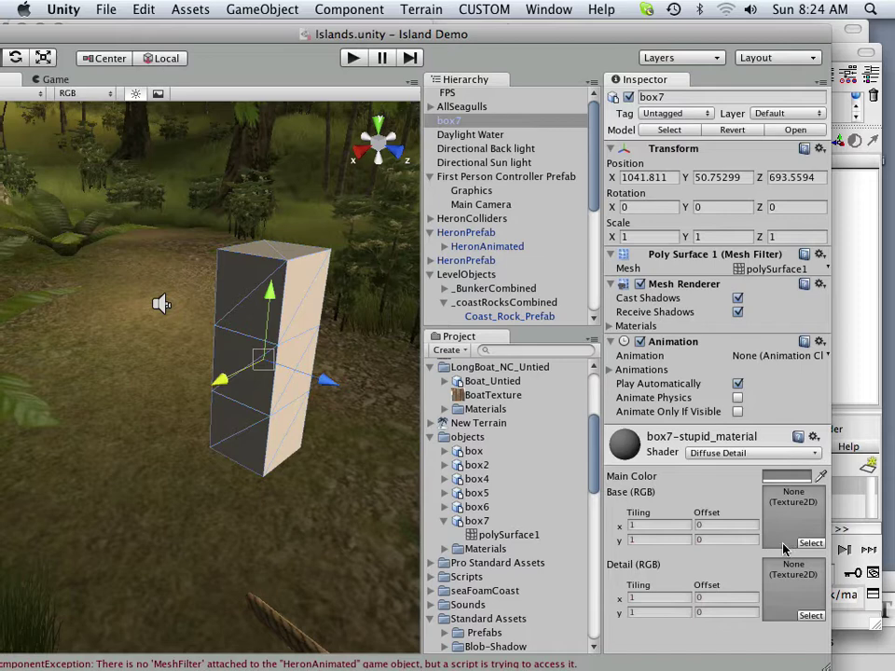
left_click(810, 543)
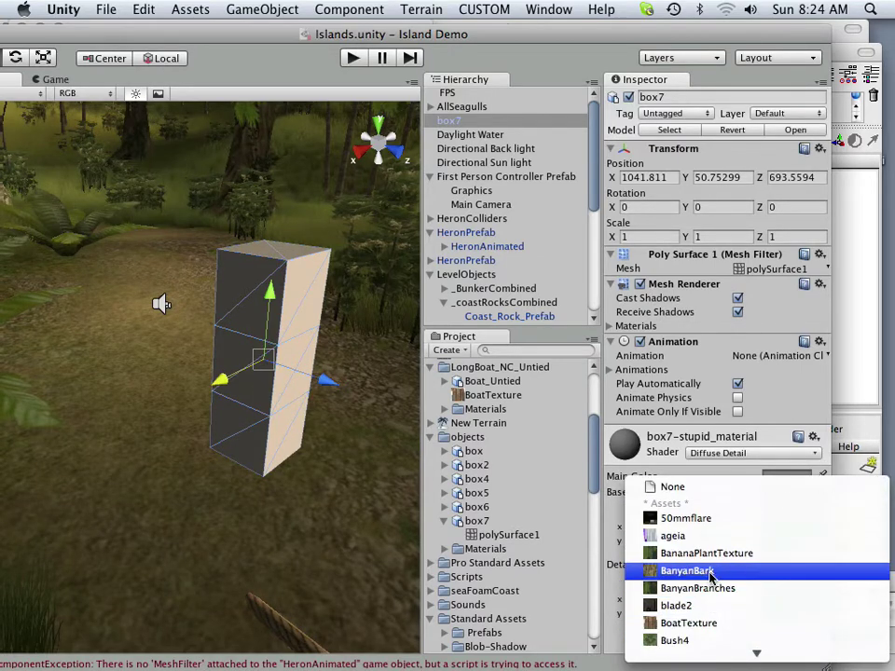
left_click(711, 572)
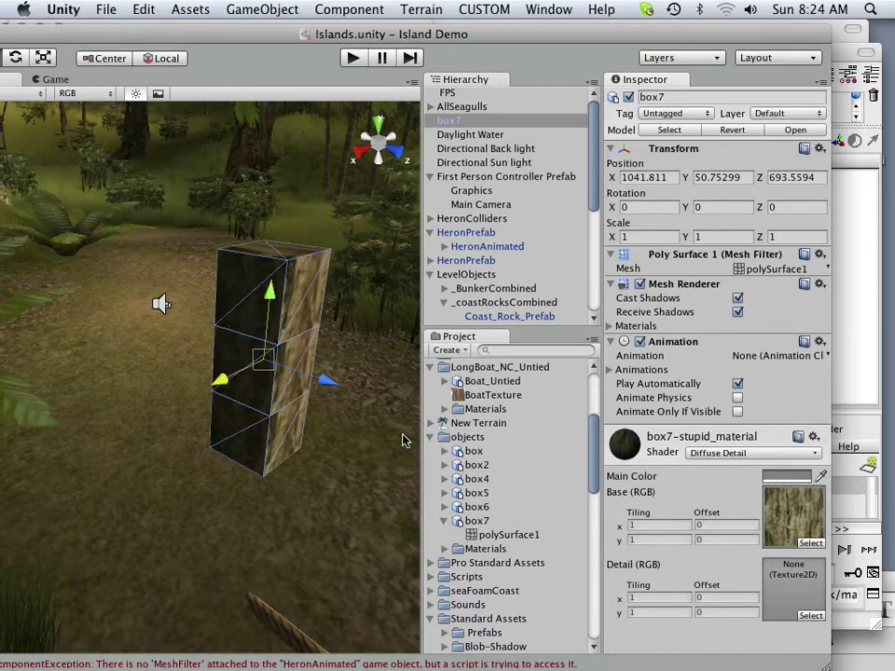
Play the game and walk around box7 on the path to examine its bark texture up close.
left_click(353, 58)
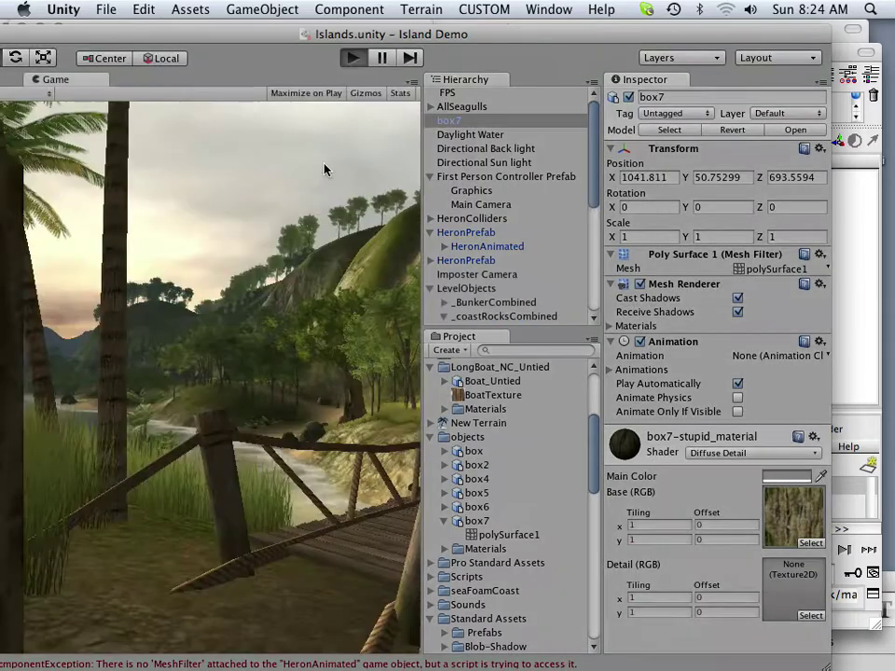
key("w")
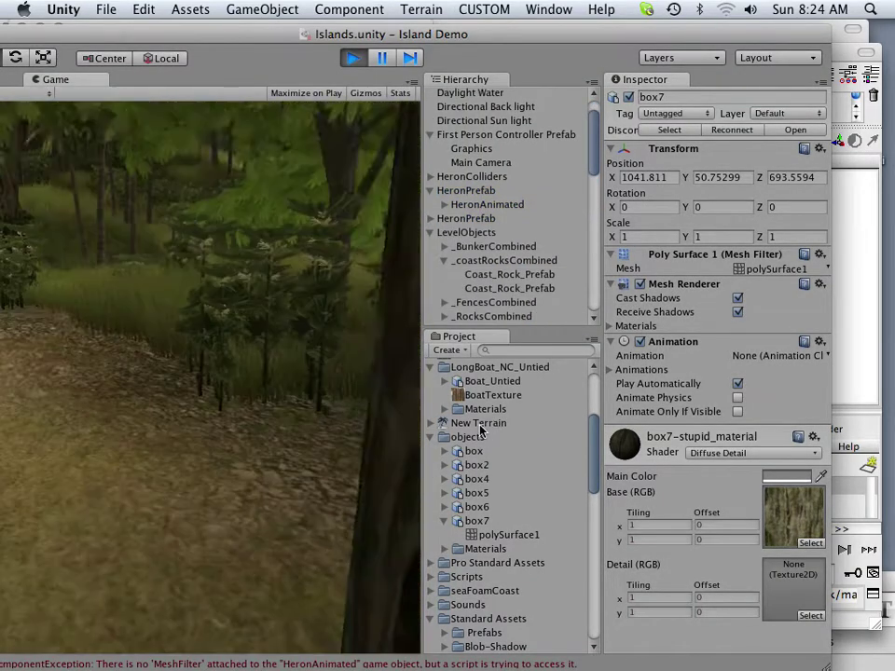
key("w")
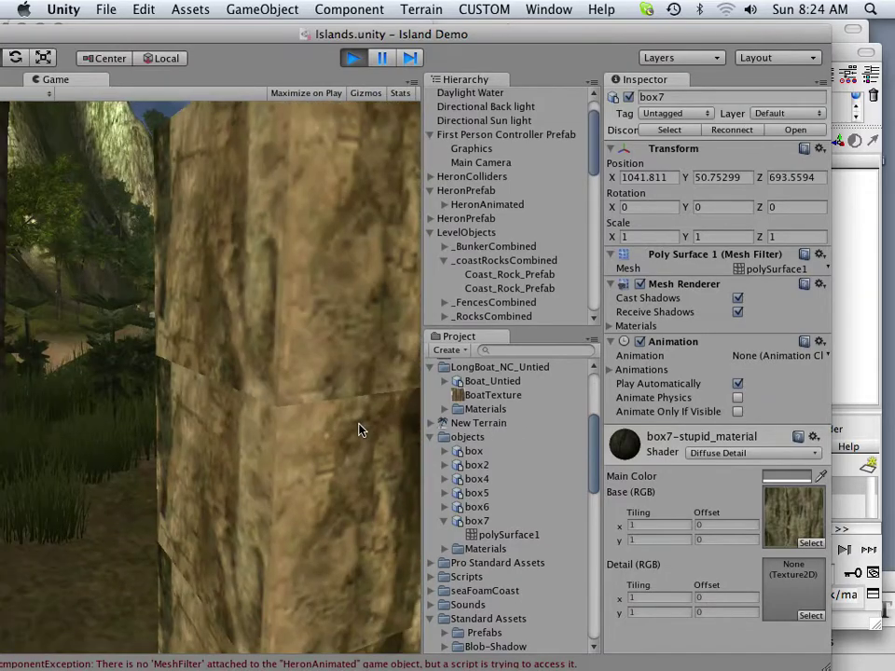
key("s")
key("w")
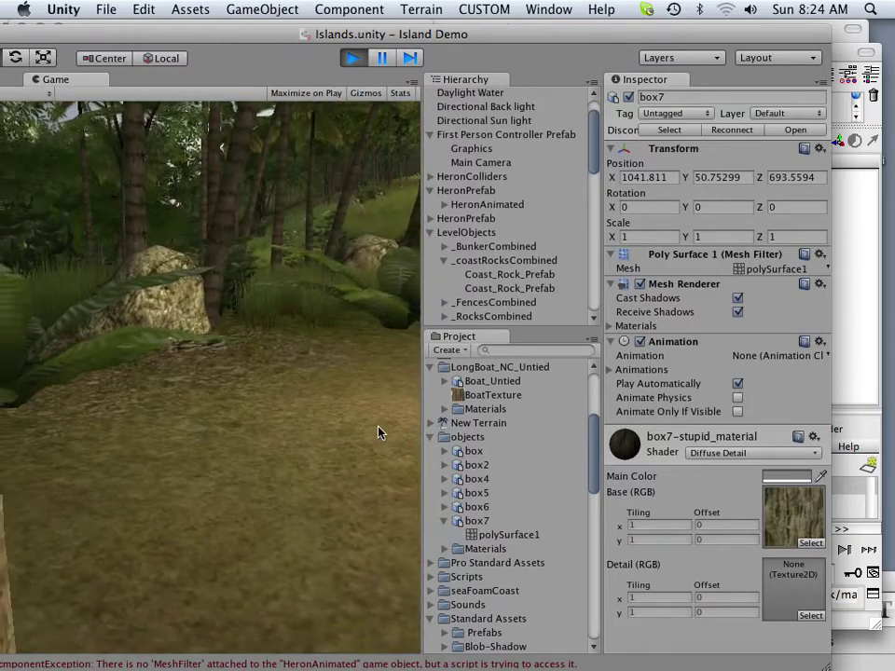
key("s")
key("w")
key("w")
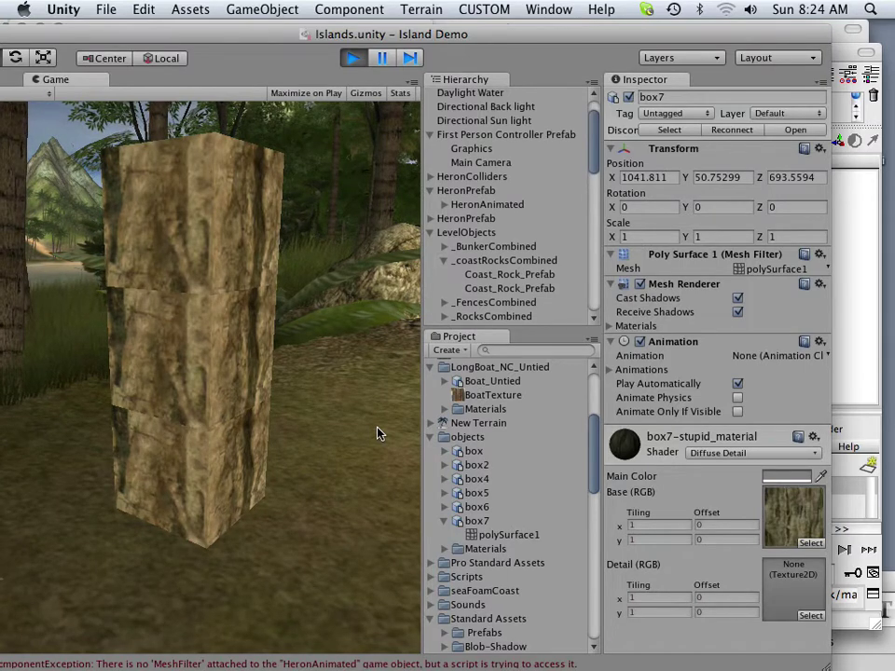
Switch to Photoshop and open BanyanBark.psd from the Banyan folder to view the texture image.
mouse_move(248, 666)
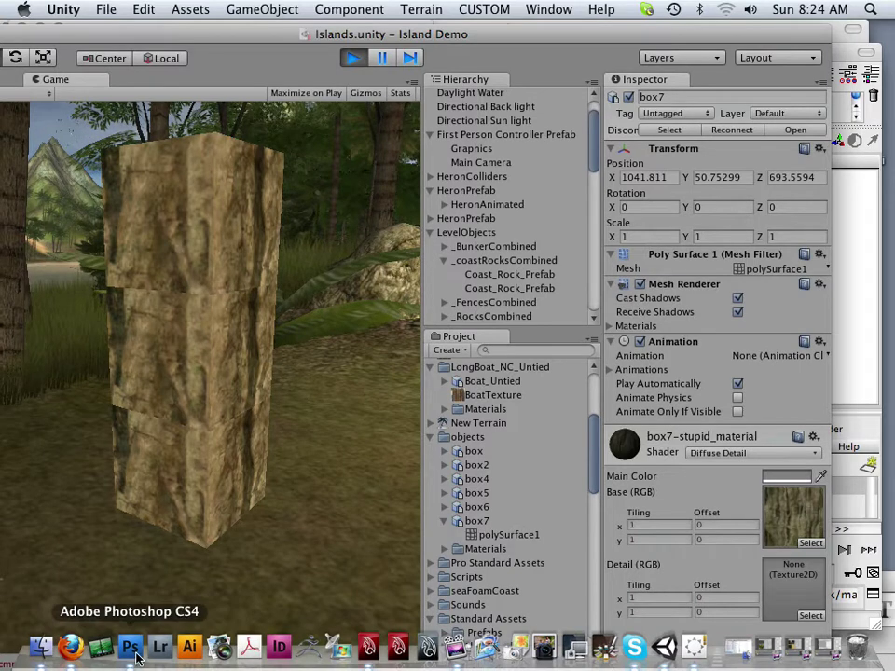
left_click(136, 658)
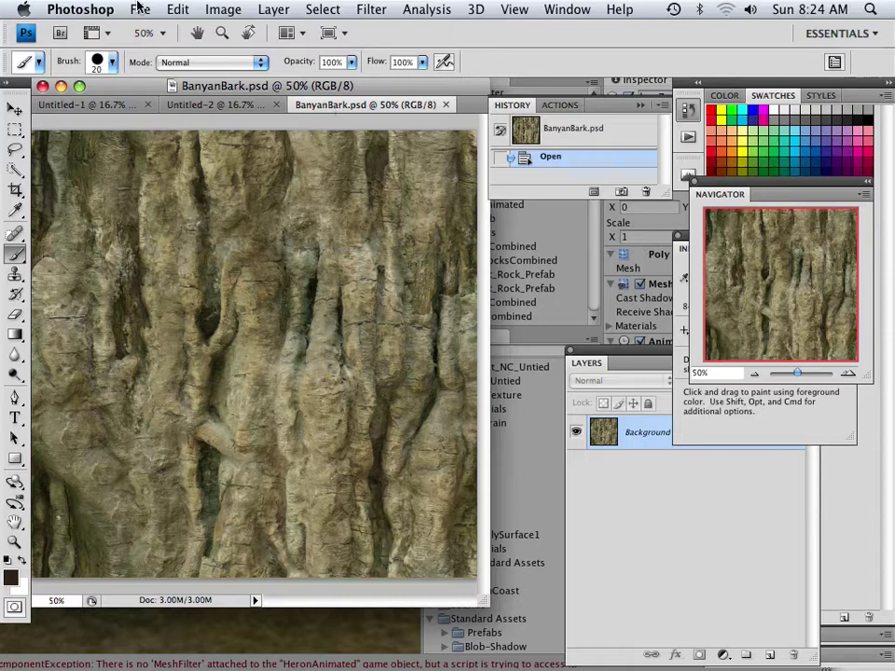
left_click(138, 9)
left_click(109, 43)
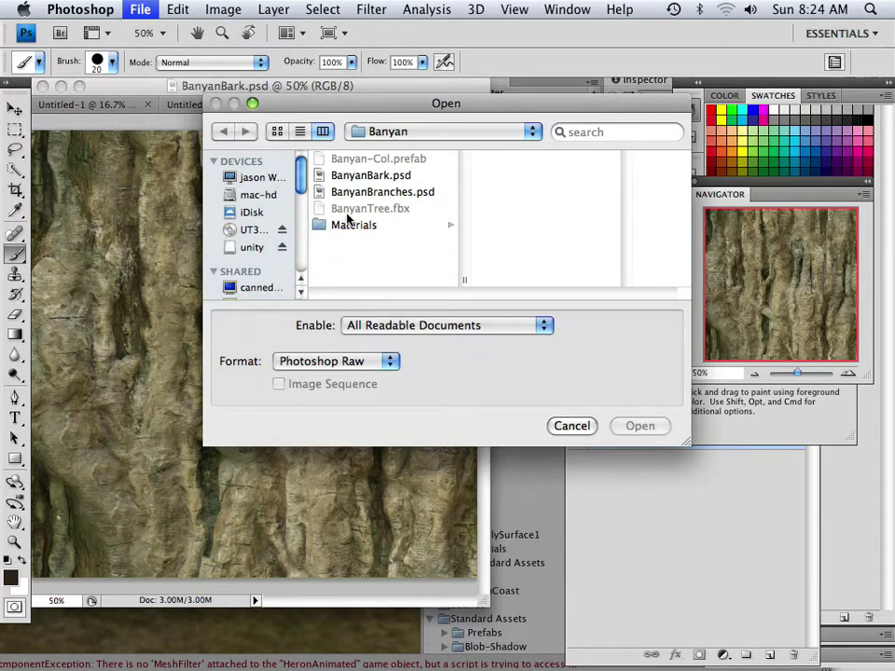
left_click(424, 135)
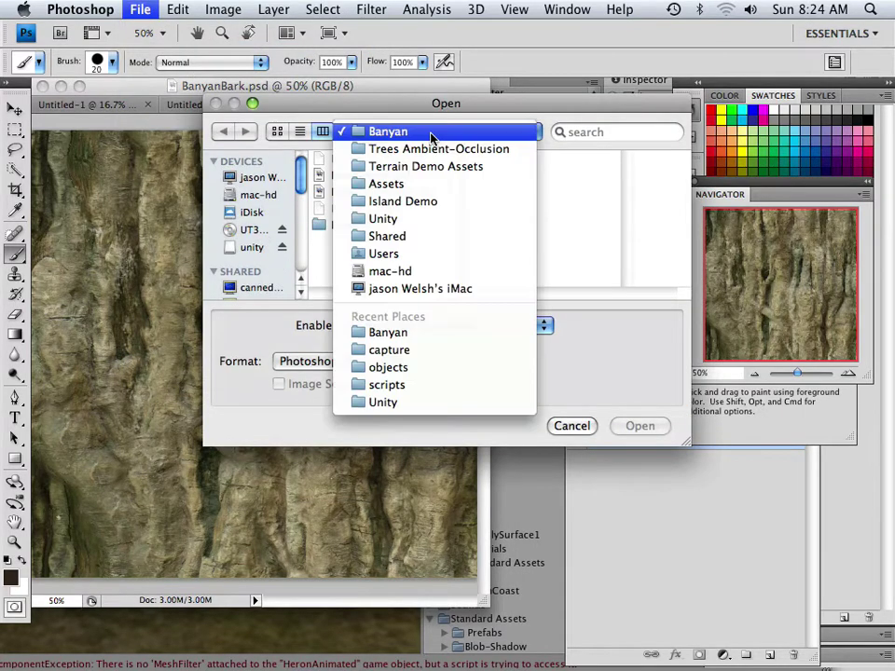
left_click(587, 225)
left_click(372, 176)
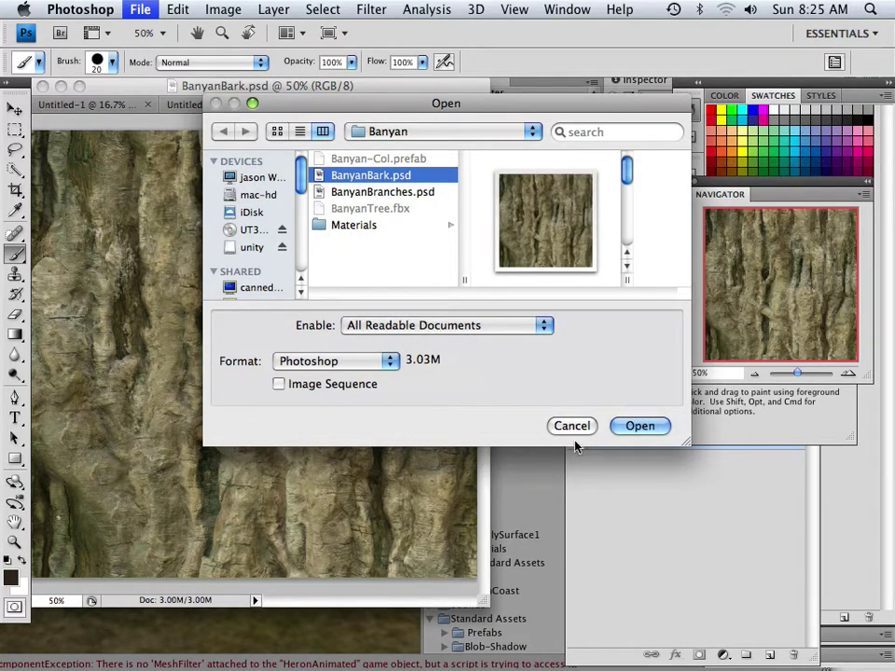
left_click(630, 427)
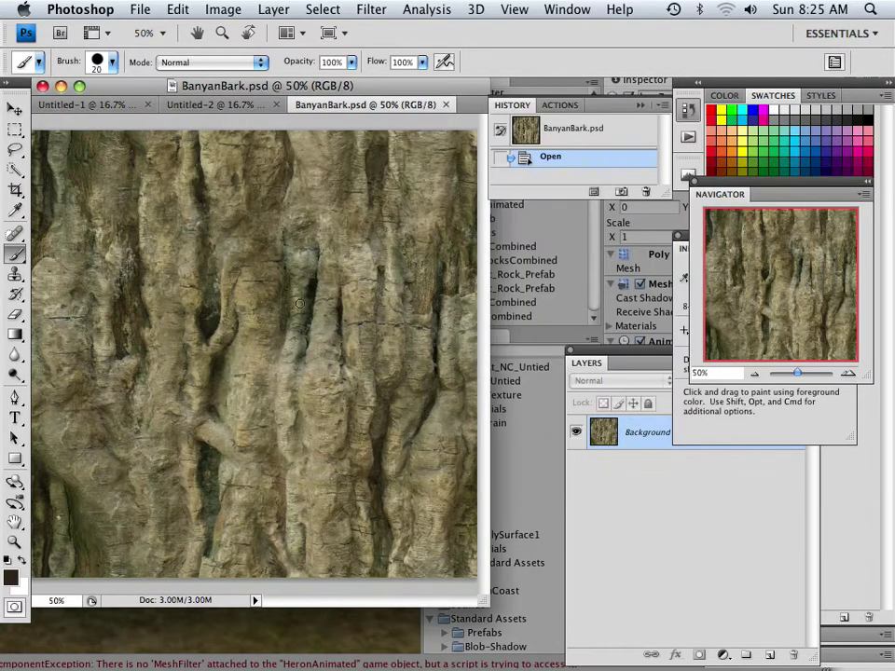
Switch to Unity and stop the running game.
left_click(284, 629)
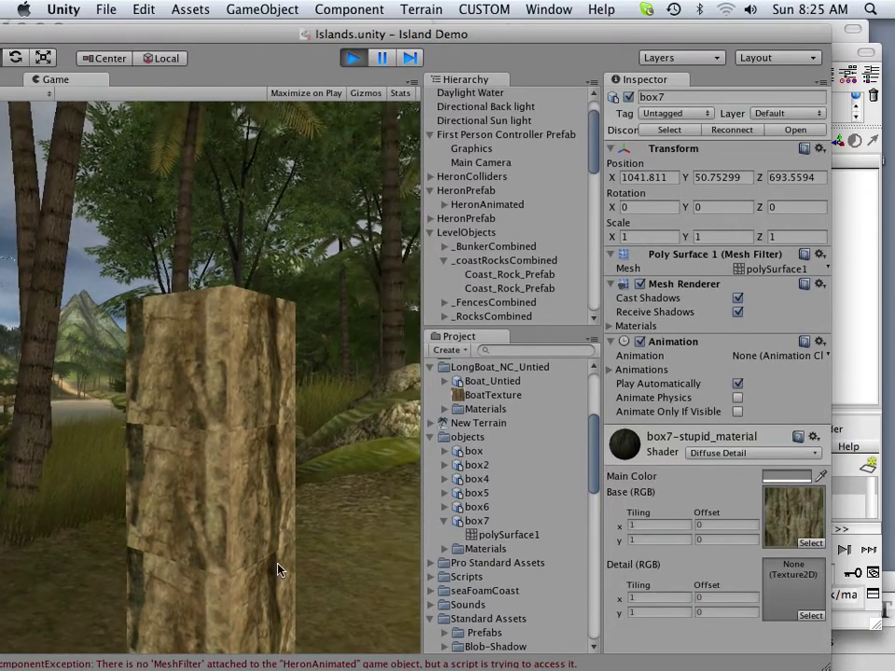
key("super+p")
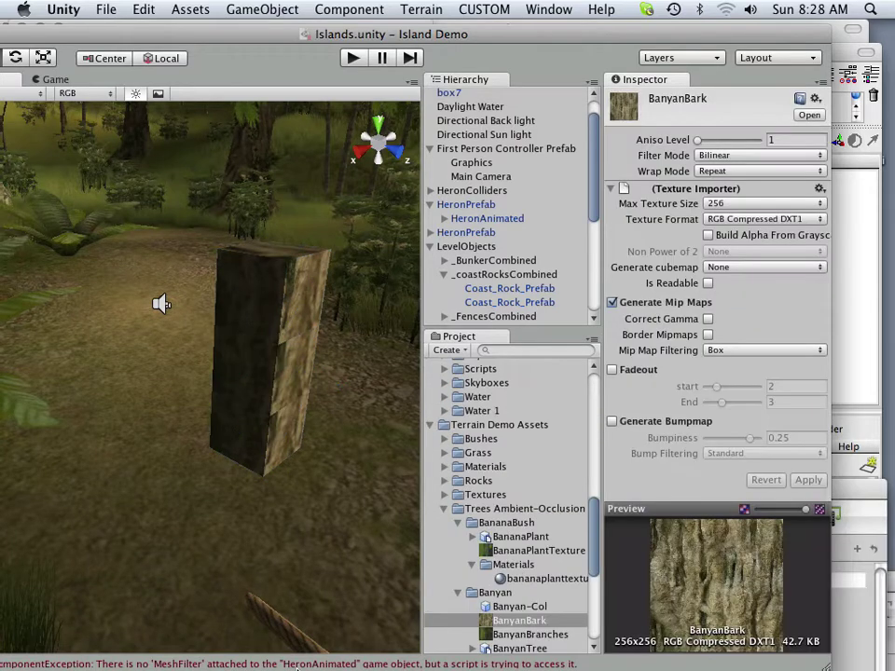
Switch to Photoshop and check BanyanBark.psd's pixel dimensions in Image Size without changing them.
mouse_move(310, 650)
left_click(140, 651)
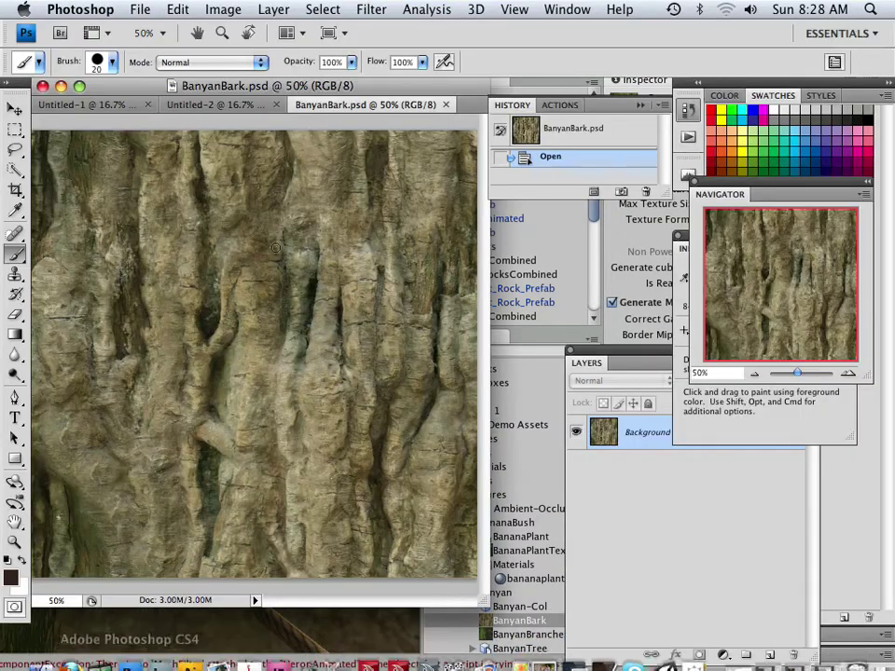
left_click(223, 9)
left_click(250, 145)
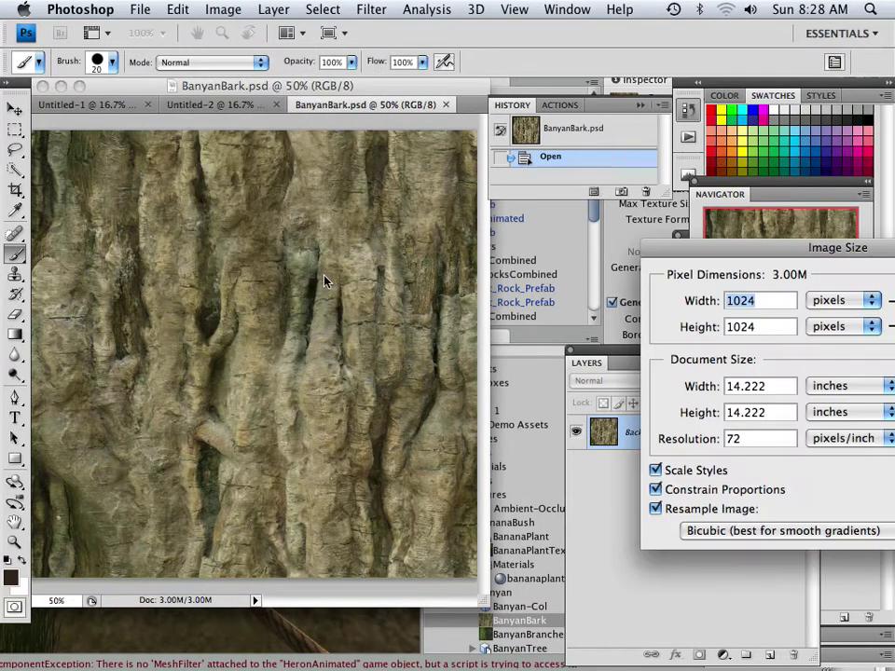
left_click_drag(753, 262, 381, 229)
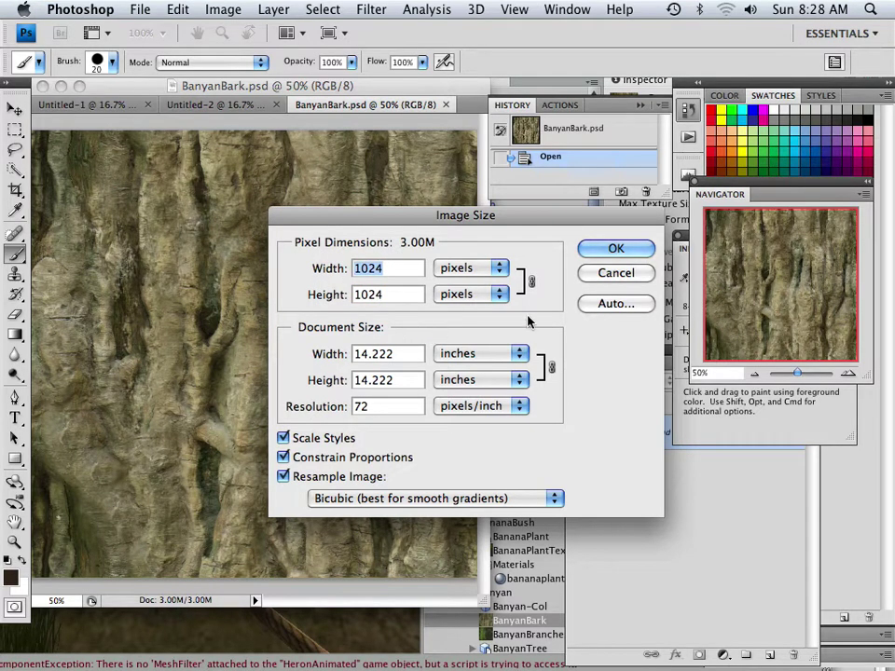
left_click(634, 279)
Switch to Unity and select the BanyanBark texture in the Banyan folder to view its import settings.
left_click(377, 643)
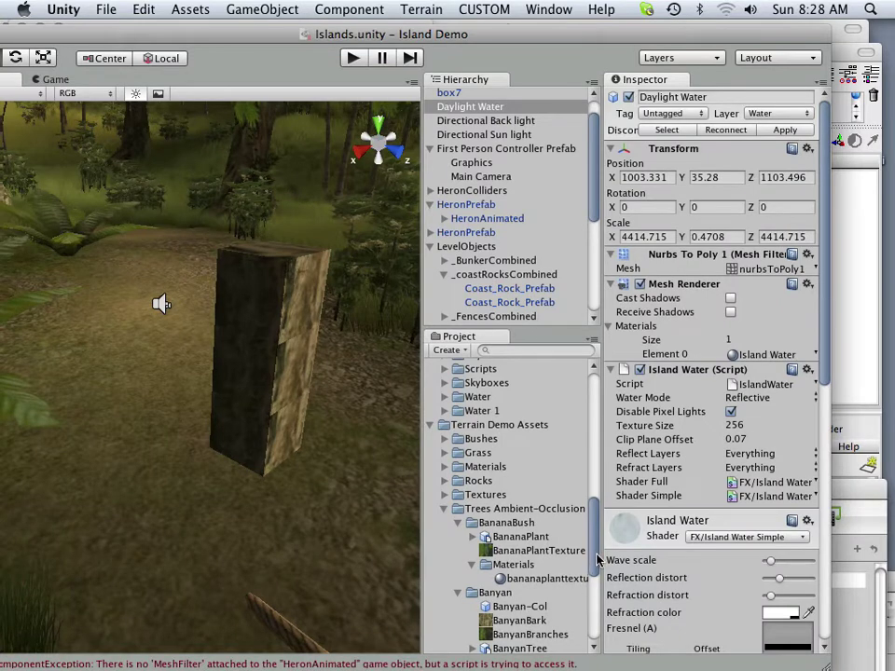
scroll(564, 564, "down", 3)
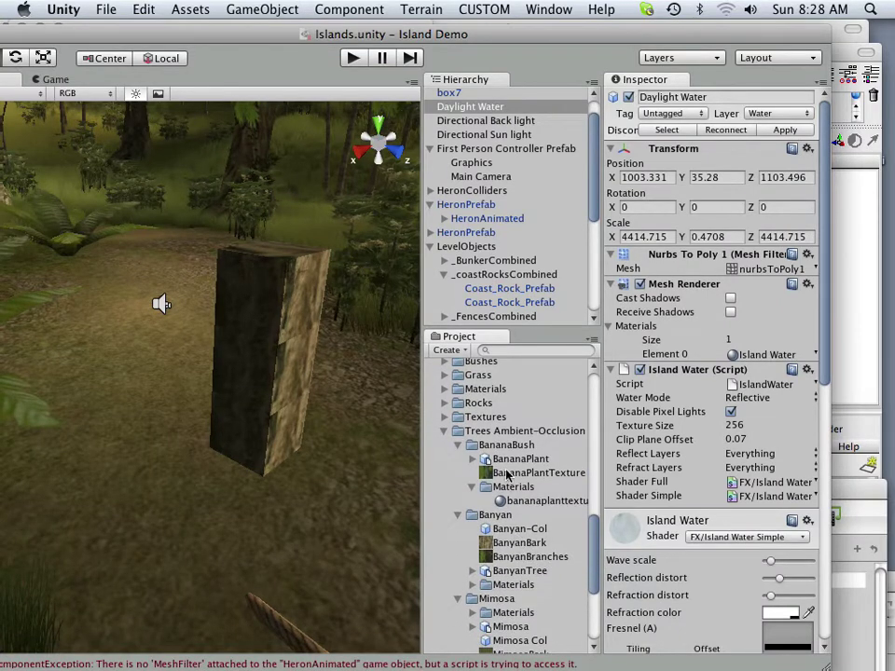
left_click(511, 544)
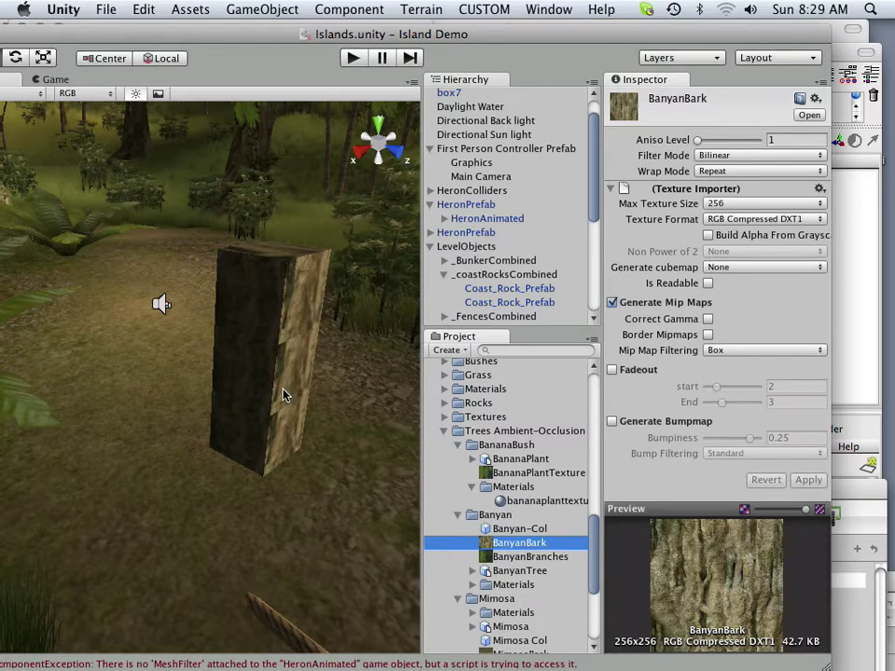
left_click_drag(262, 39, 312, 41)
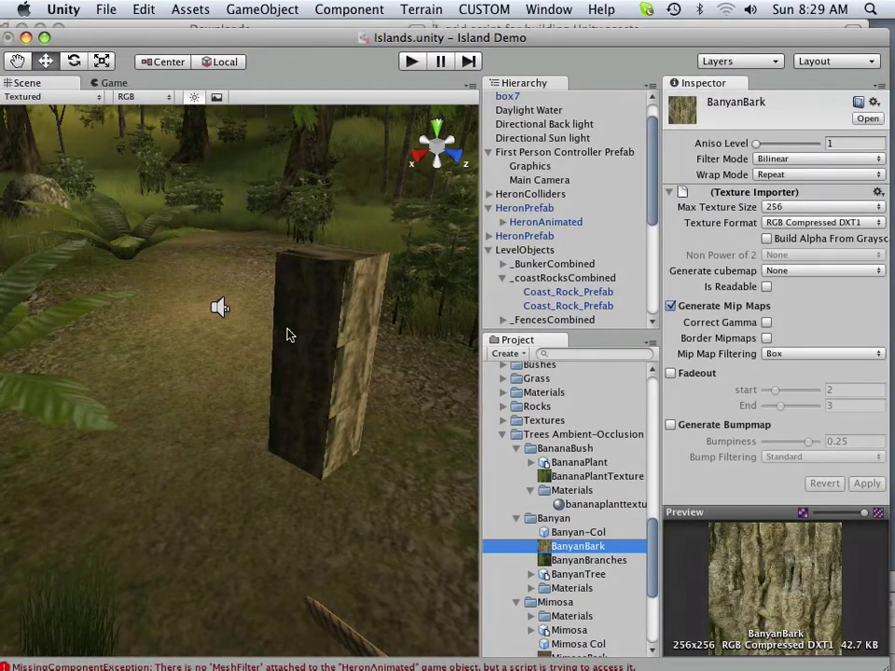
Build and run the Islands scene as a Web Player, saving it as test in the Island Demo folder.
left_click(104, 10)
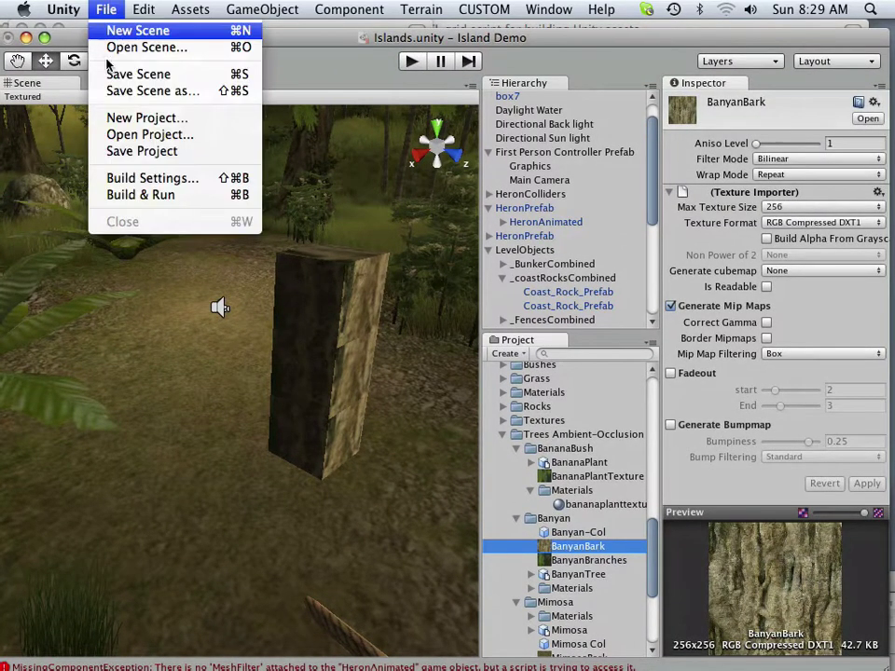
left_click(156, 202)
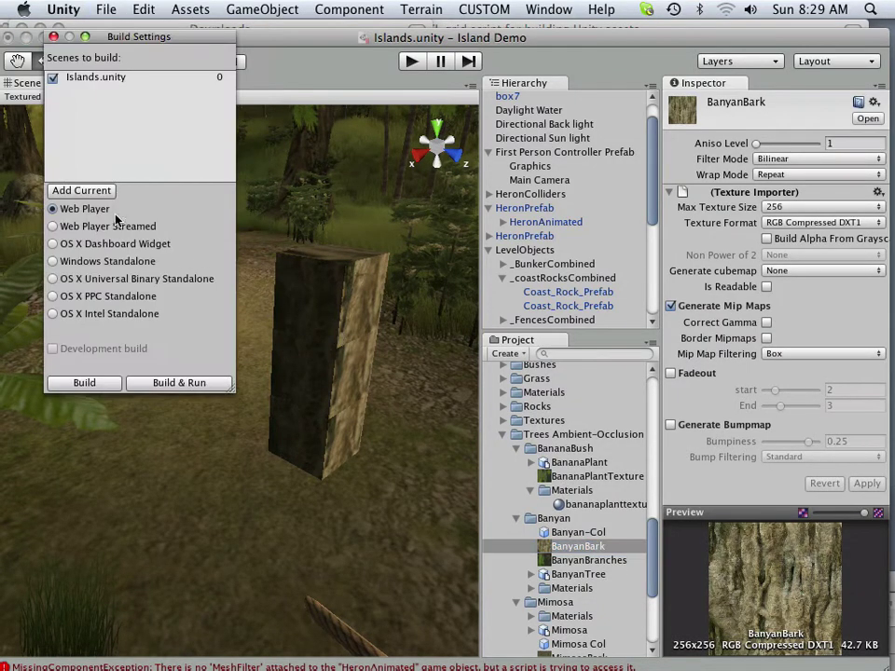
left_click(158, 384)
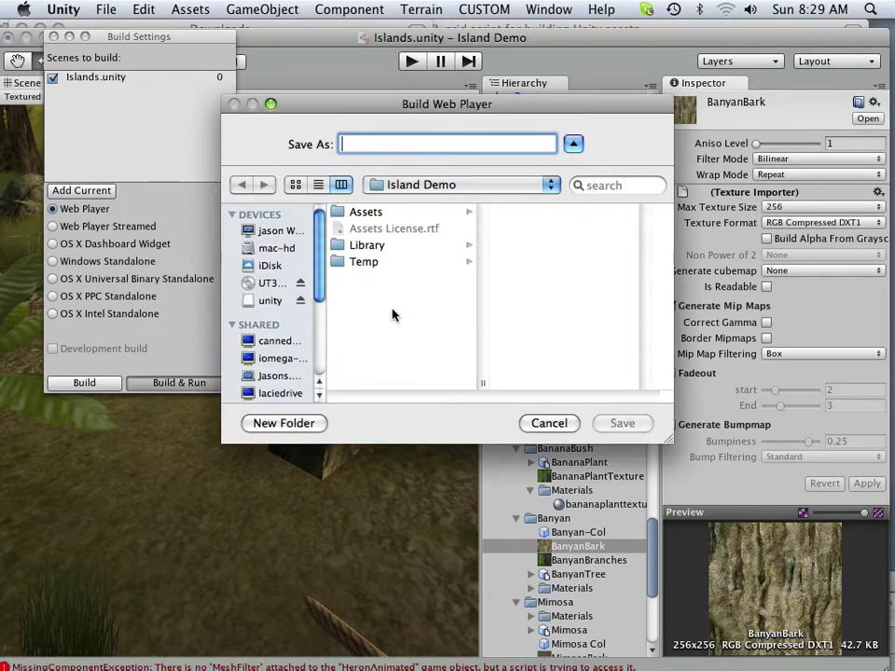
type("test")
left_click(595, 423)
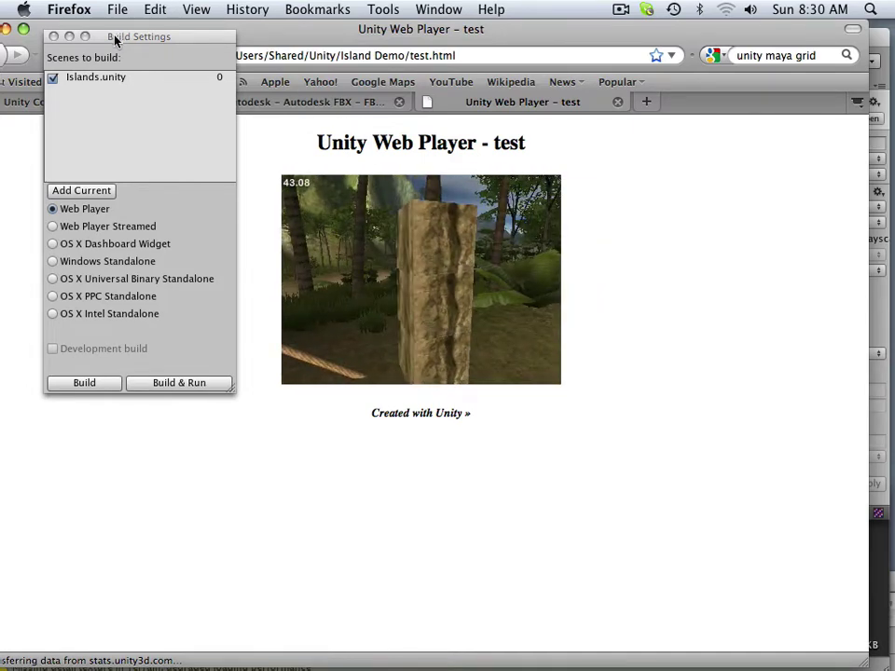
Close the Build Settings window and the test web player page, and switch to Unity.
left_click(53, 36)
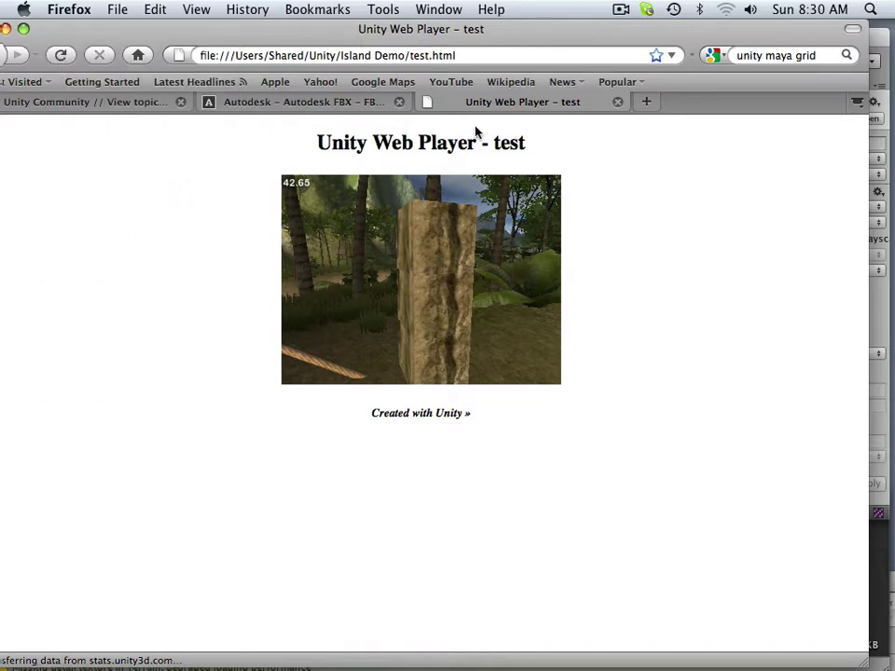
left_click(617, 102)
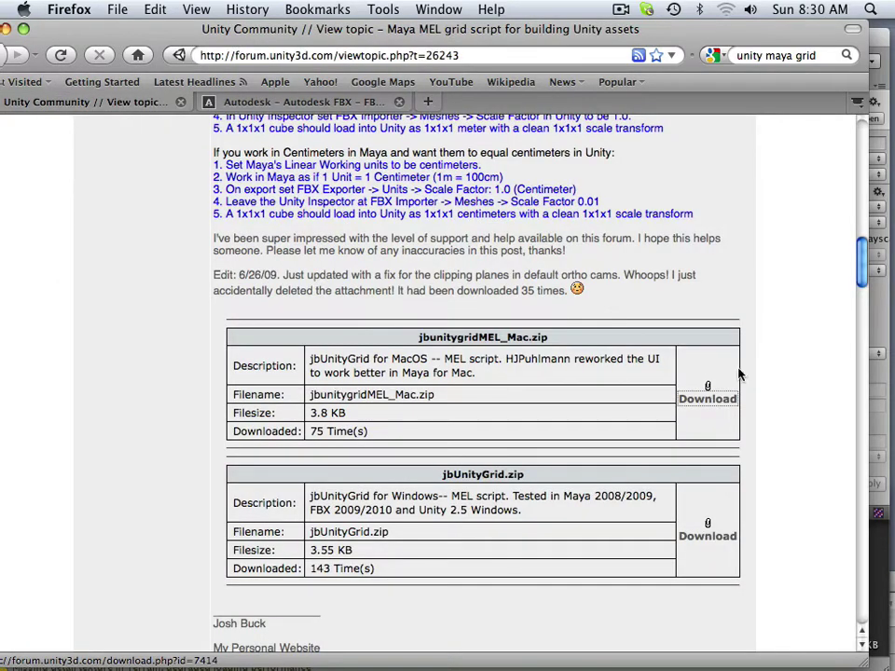
left_click(884, 324)
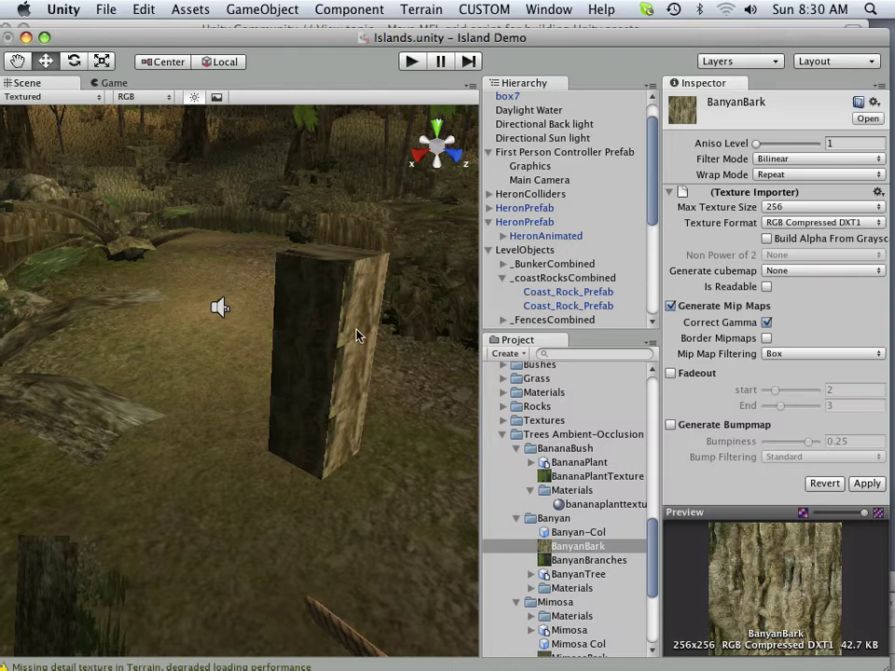
Set BanyanBark's maximum texture size to 1024 and apply the import settings.
left_click(787, 209)
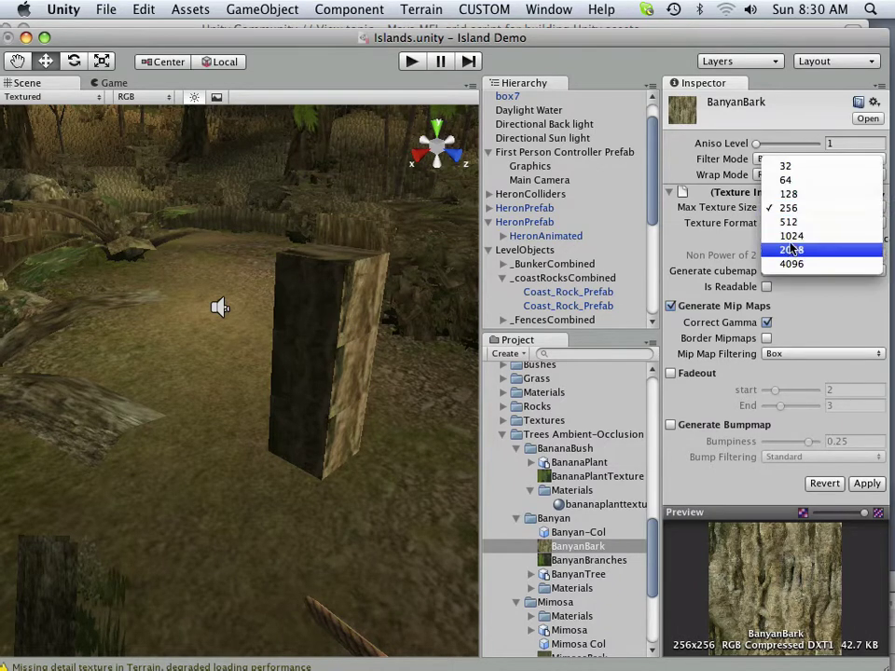
left_click(792, 236)
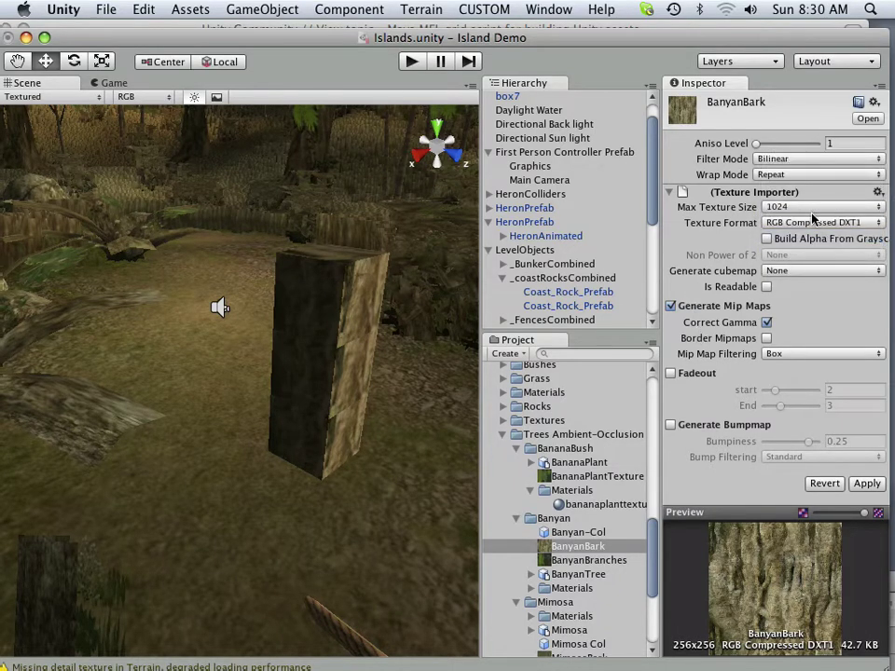
left_click(867, 485)
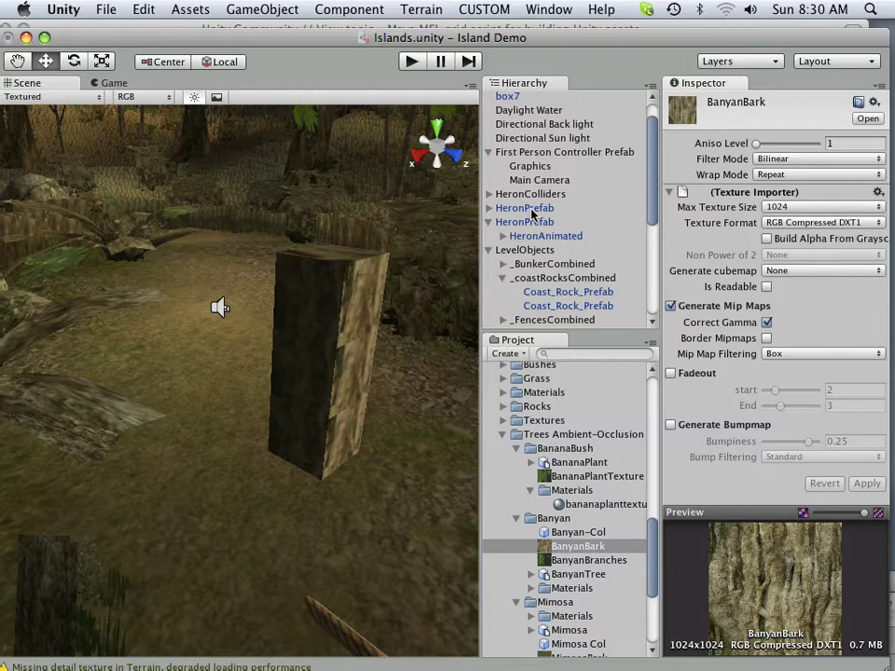
Play-test the Islands scene, walking up to the bark-textured box to inspect its surface, and stop play mode.
left_click(412, 61)
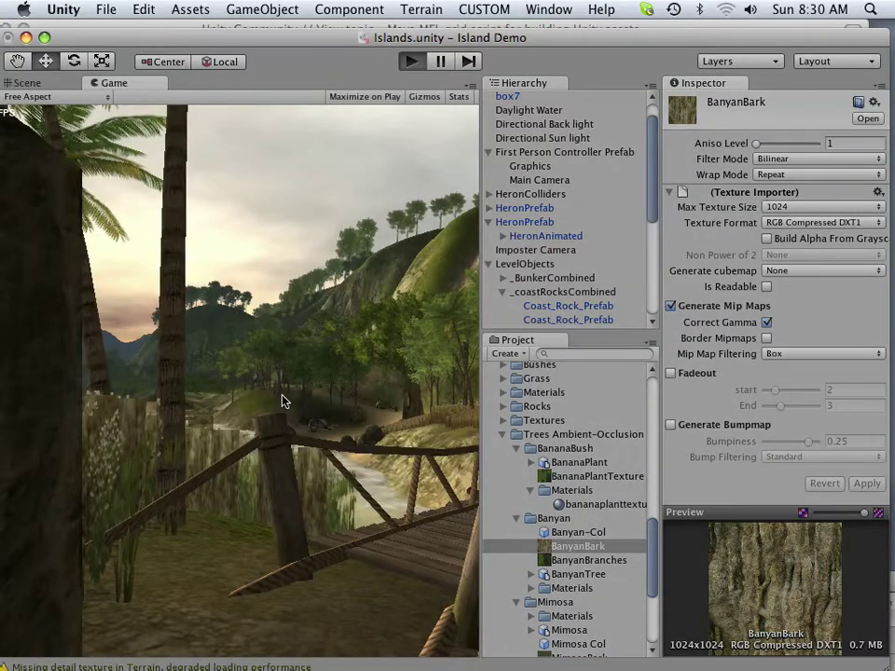
key("w")
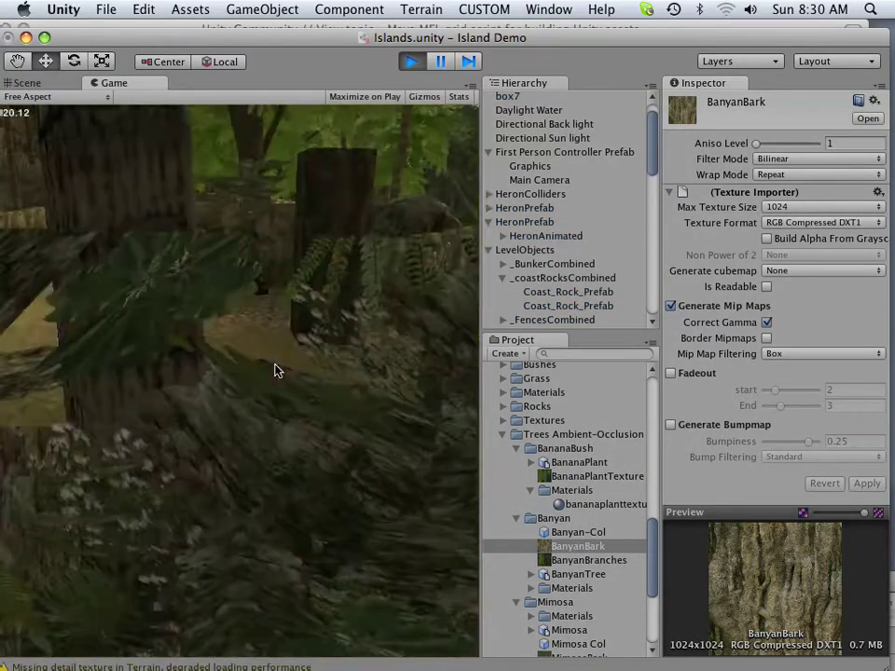
key("s")
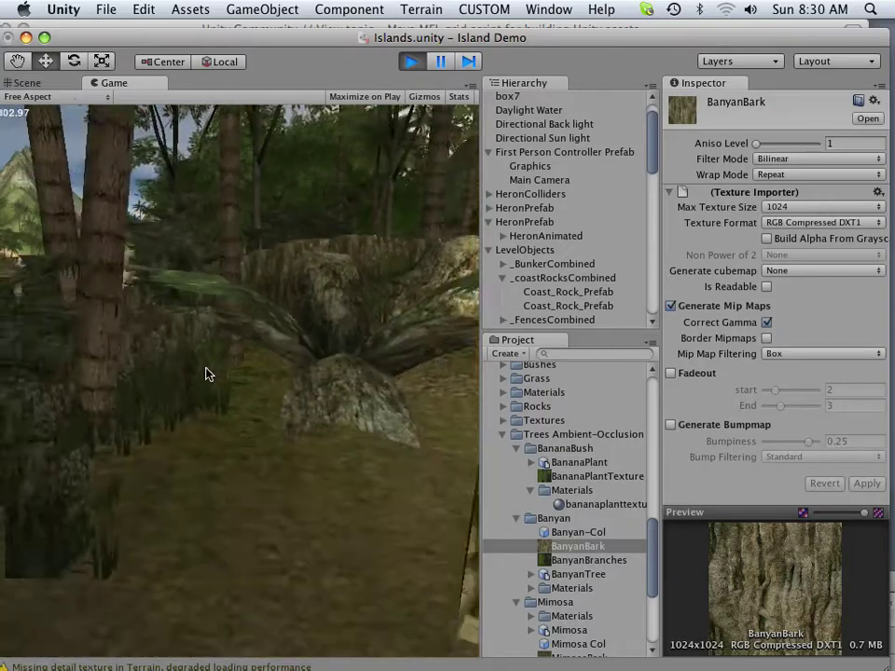
key("w")
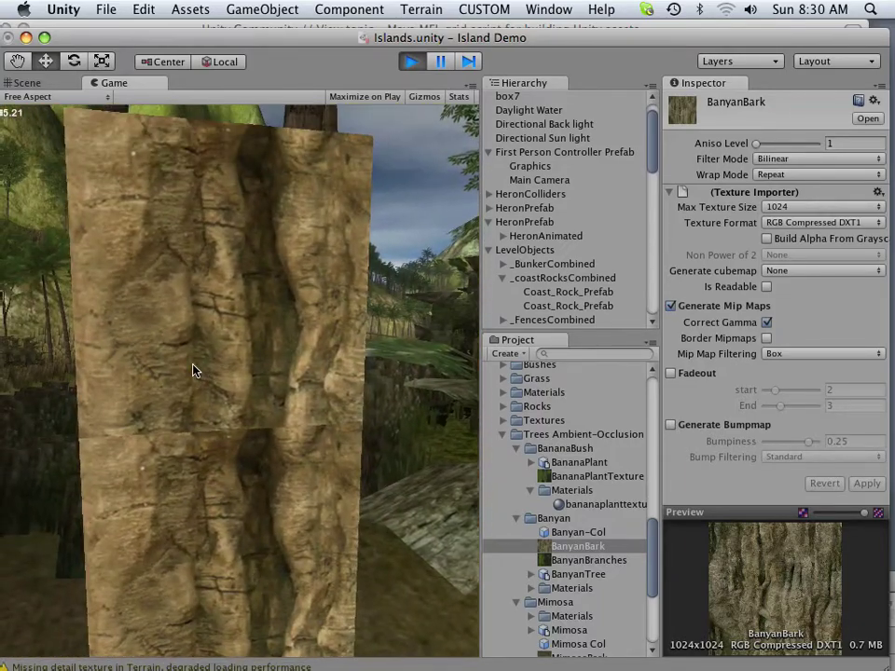
key("s")
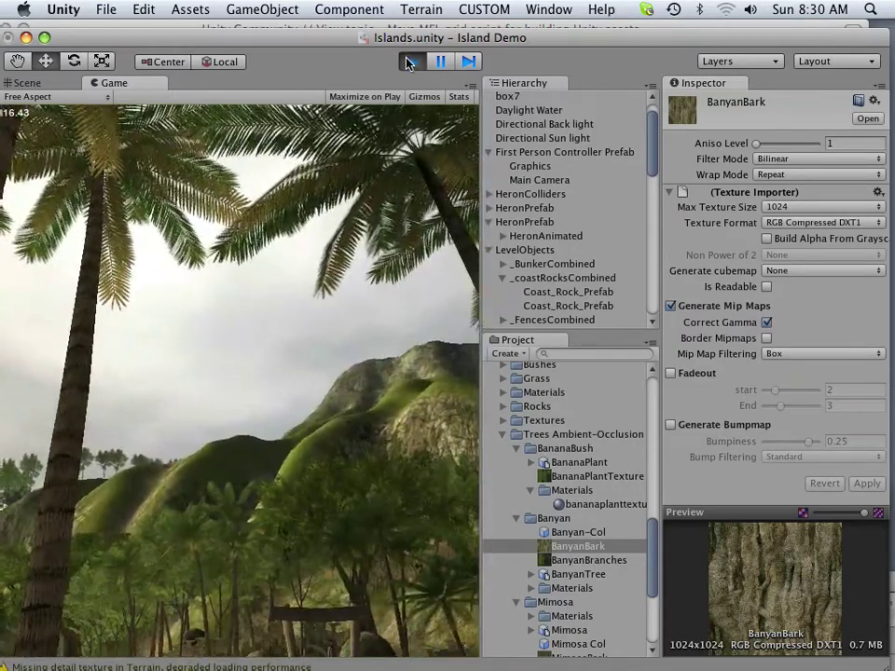
left_click(410, 60)
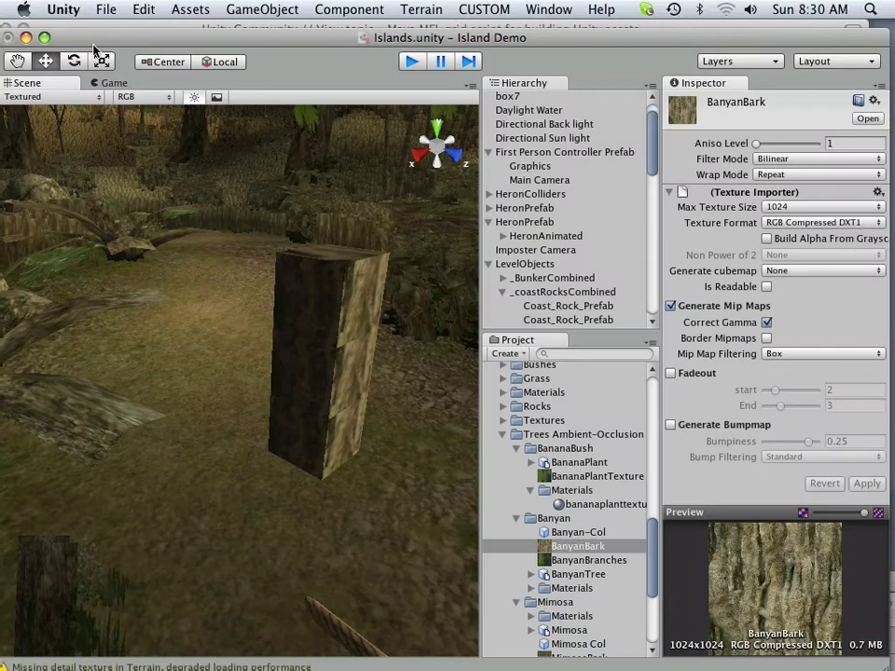
Build and run the Islands scene again as a Web Player and switch to the test page in Firefox.
left_click(65, 11)
mouse_move(98, 16)
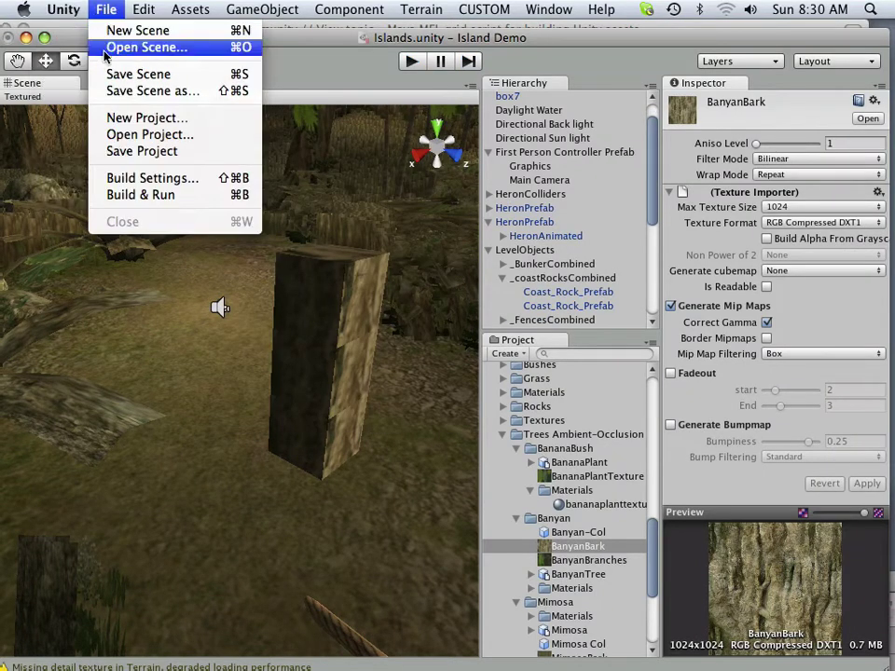
left_click(155, 195)
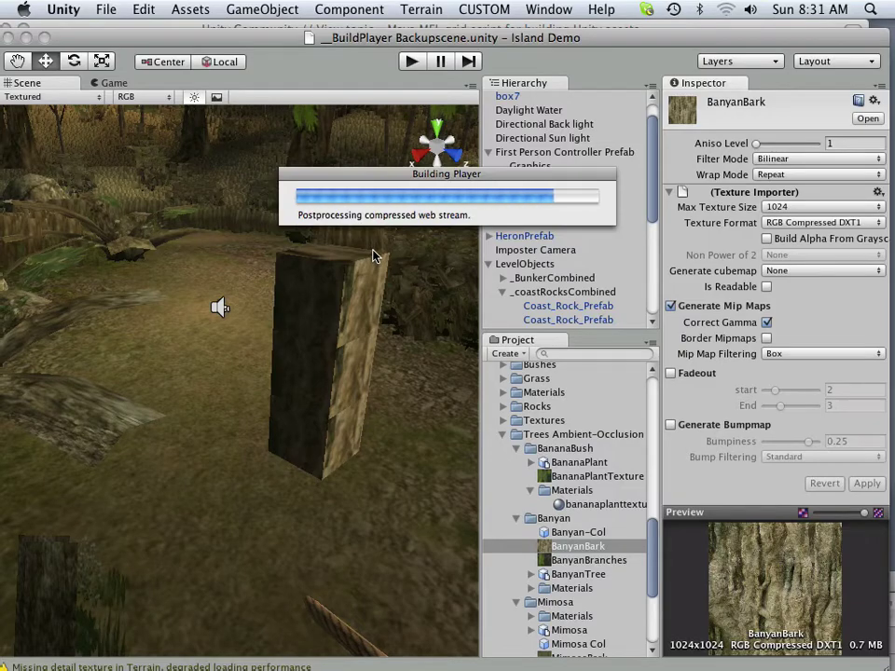
key("super+Tab")
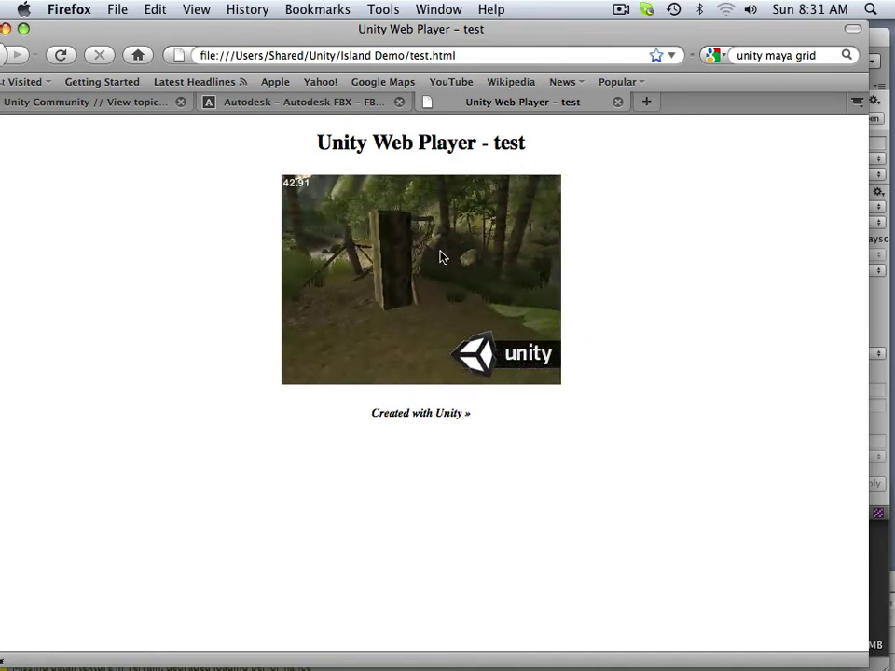
Walk around the box in the web player and examine its bark texture from near and far.
key("w")
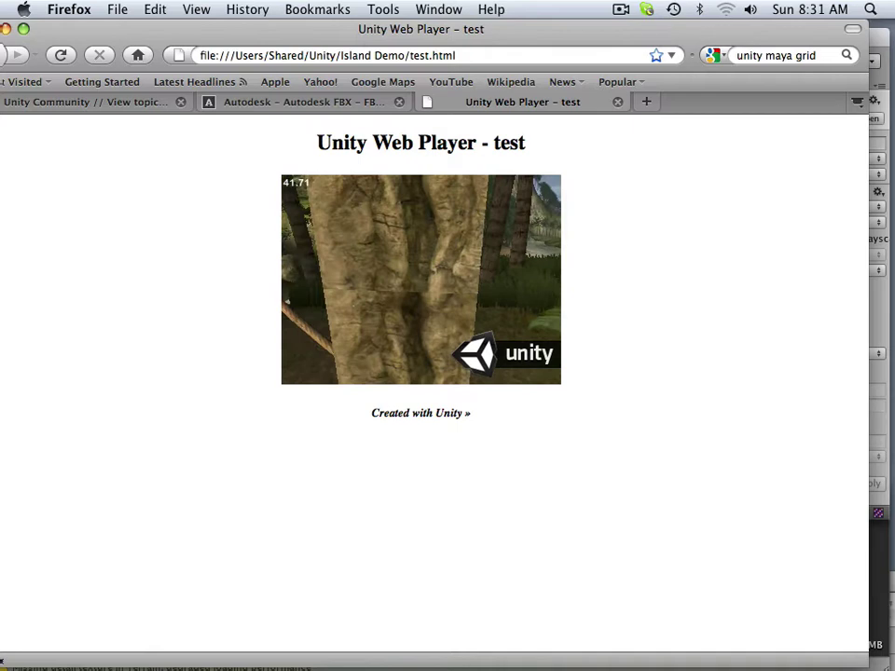
key("s")
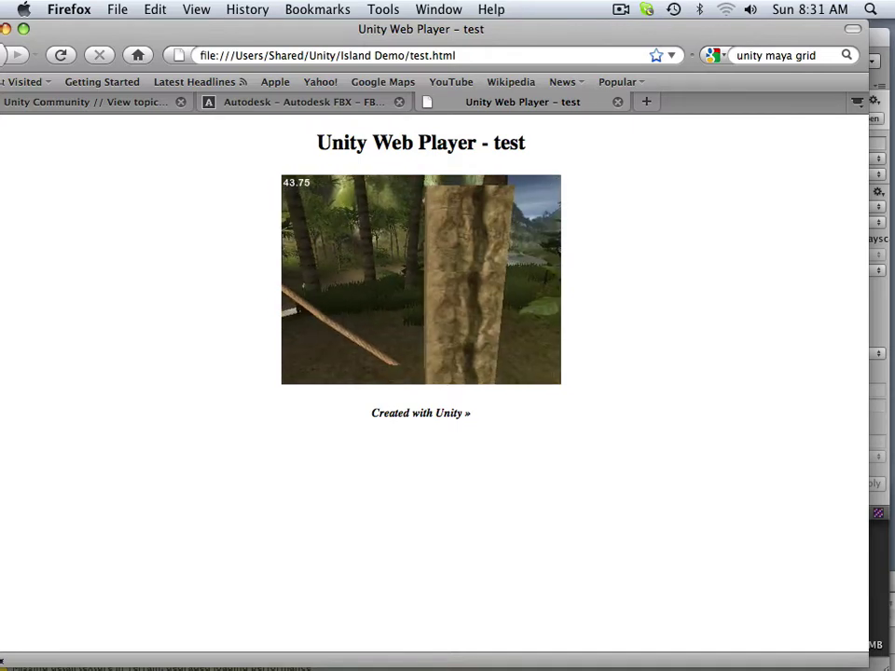
key("w")
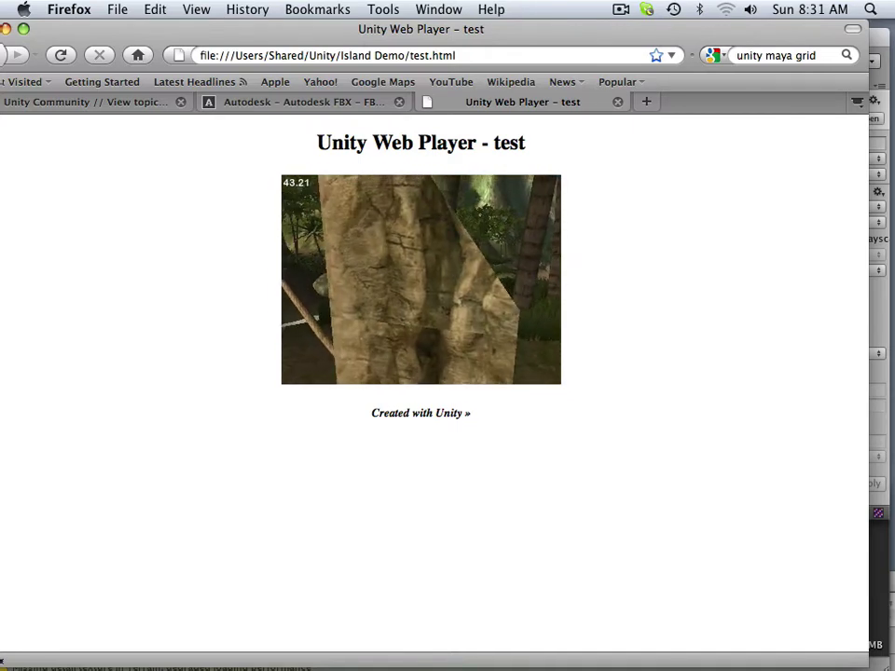
key("s")
key("s")
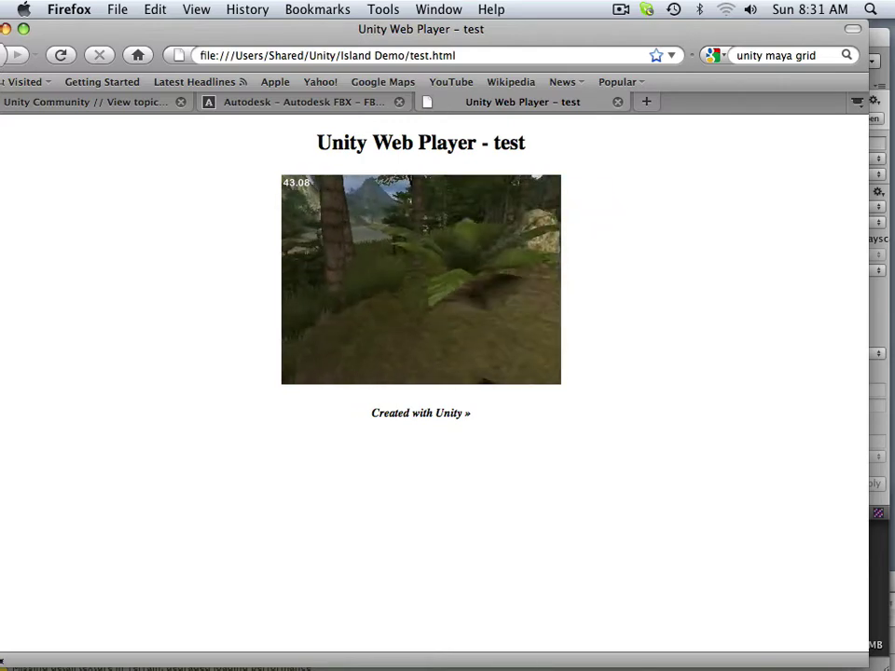
key("w")
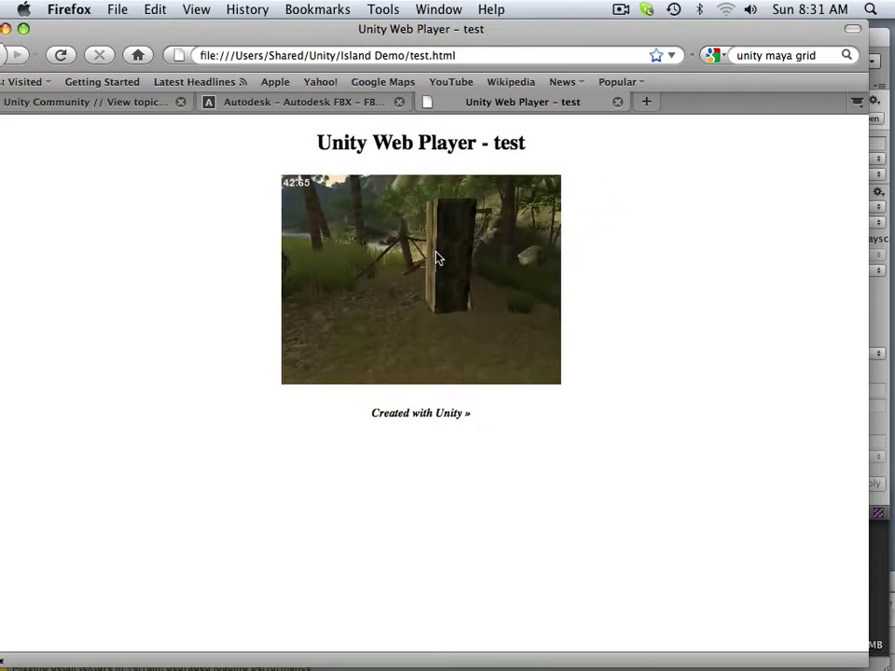
key("s")
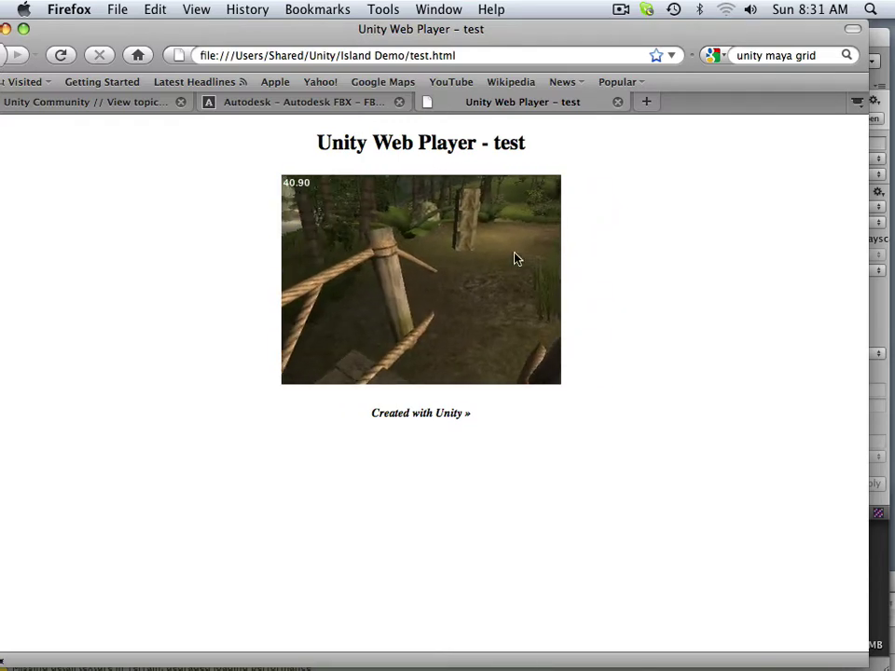
key("w")
key("w")
key("s")
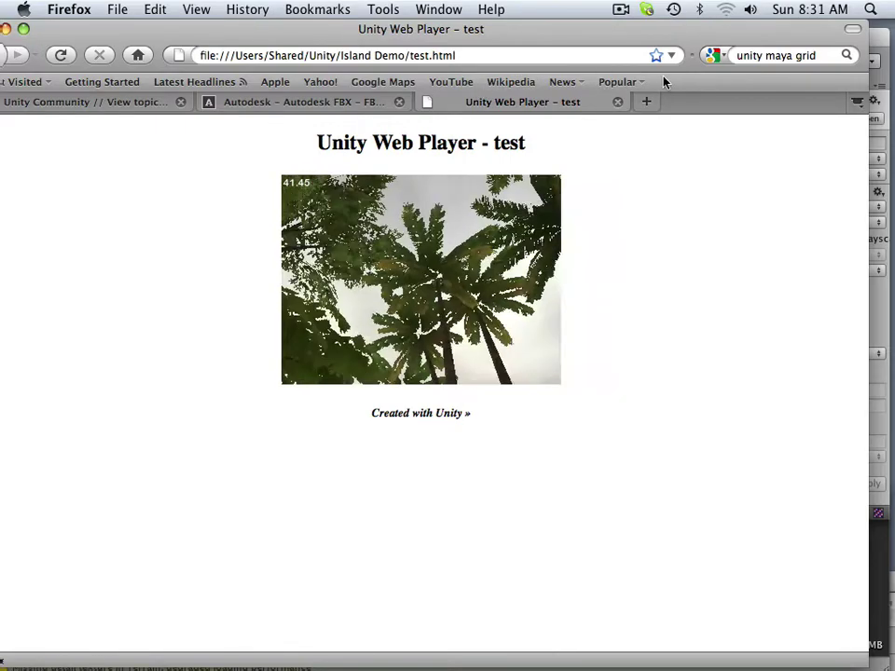
Close the test web player page, switch back to Unity and close the Build Settings window.
left_click(617, 102)
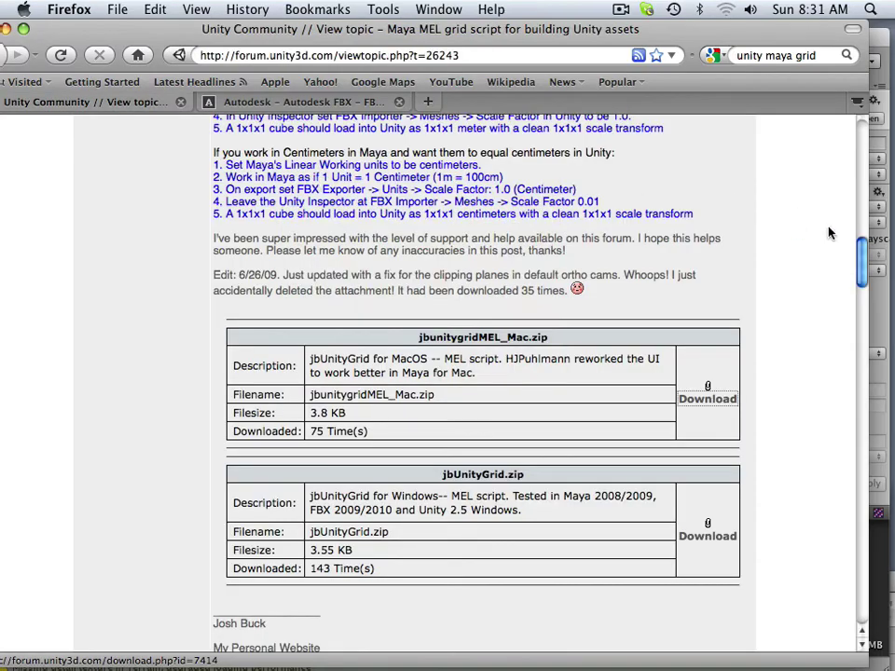
left_click(885, 345)
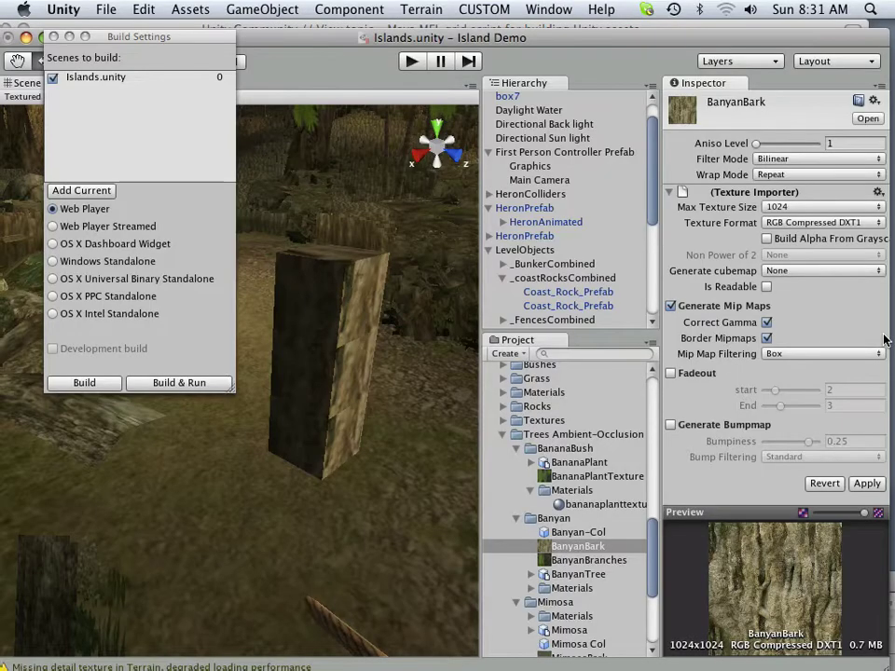
left_click(53, 37)
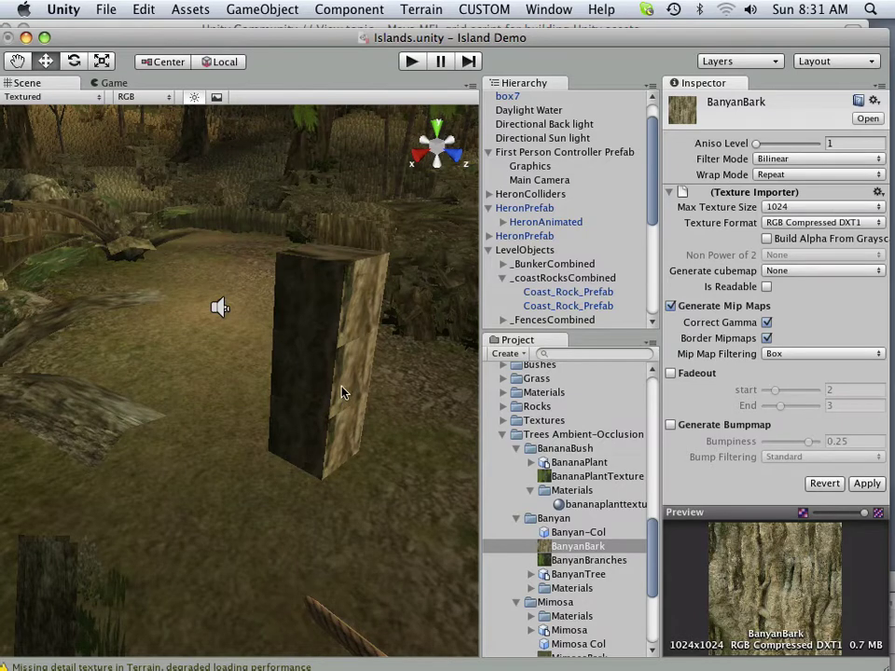